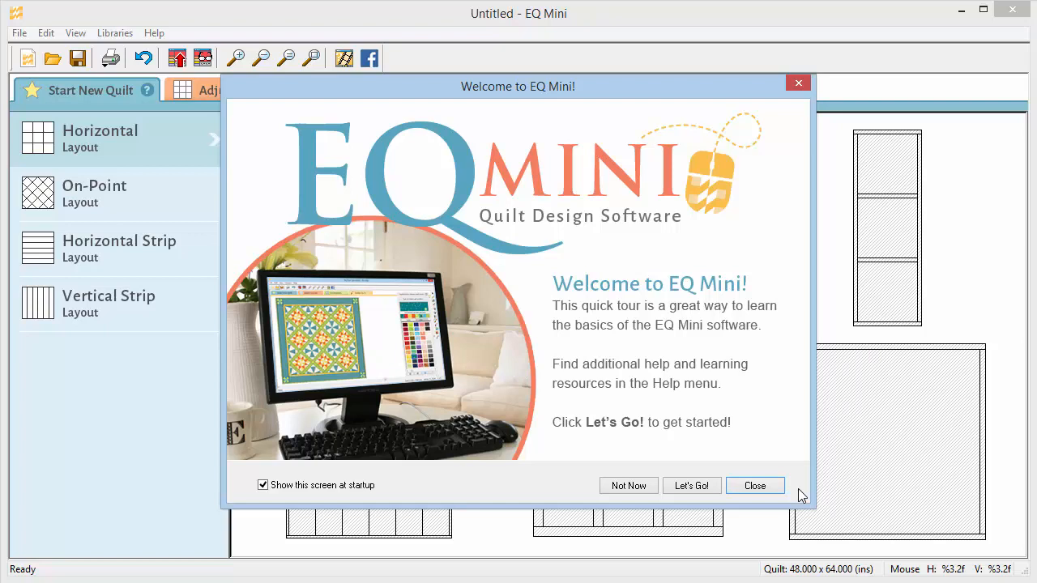
- Dismiss the welcome screens and save the new project under the file name My First Quilt
{"action": "left_click", "coordinate": [772, 486]}
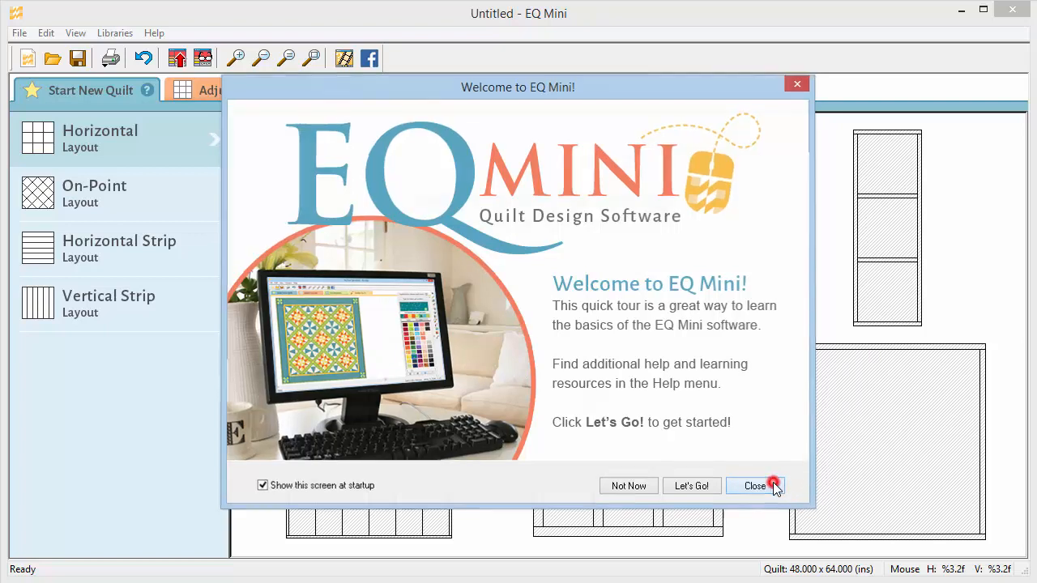
{"action": "left_click", "coordinate": [650, 376]}
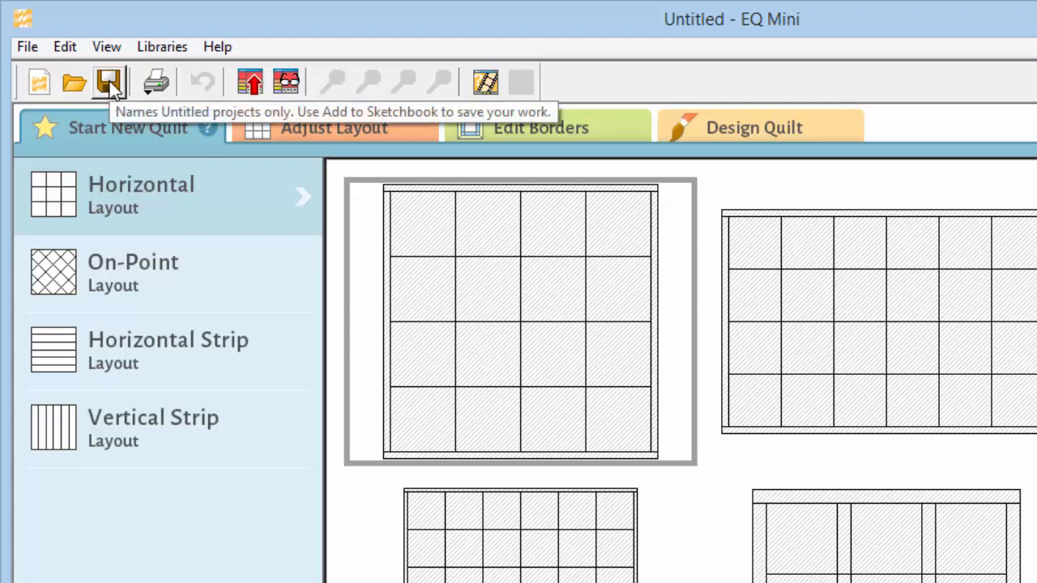
{"action": "left_click", "coordinate": [29, 47]}
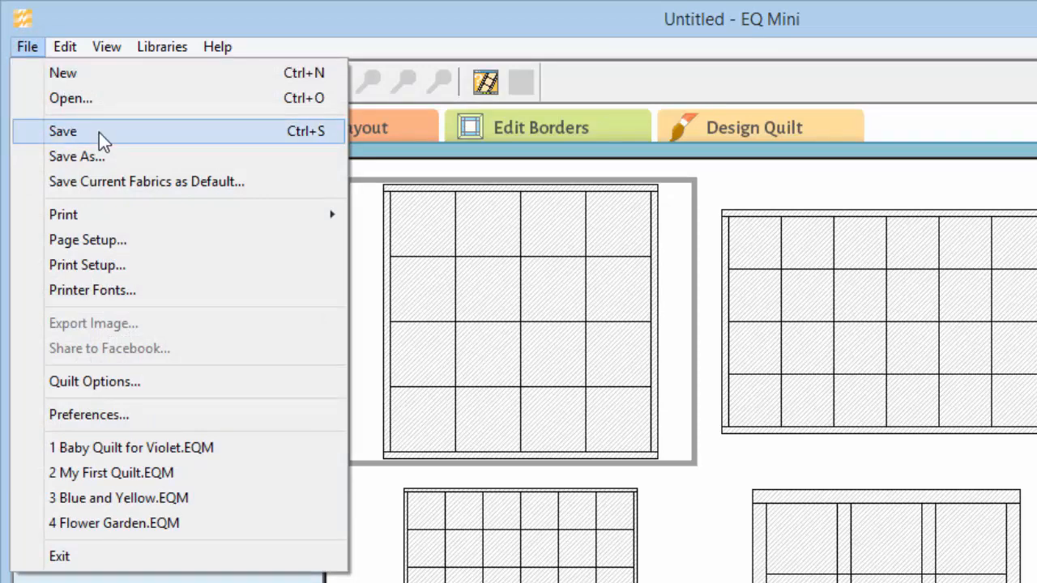
{"action": "left_click", "coordinate": [114, 156]}
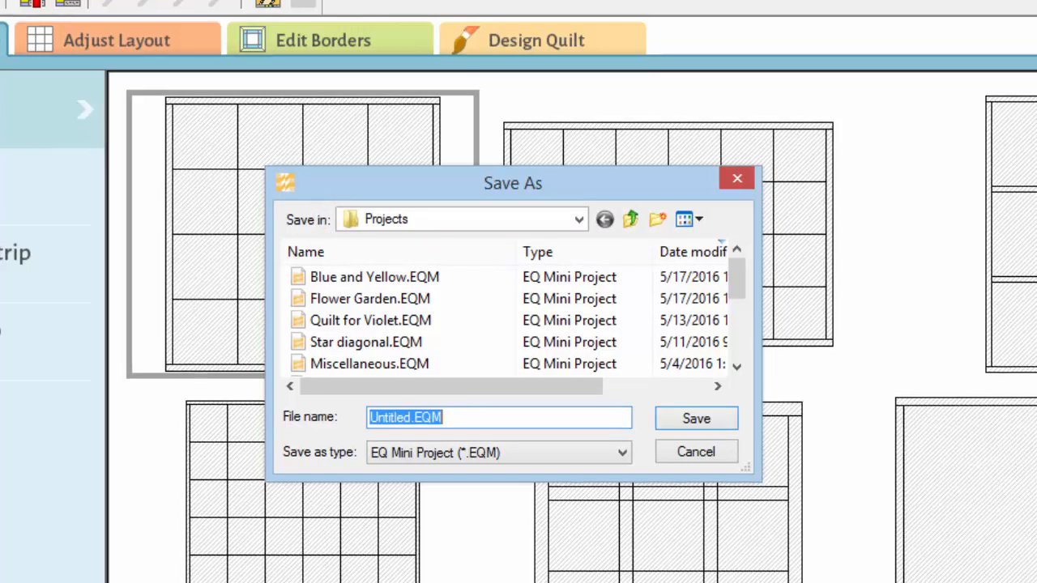
{"action": "type", "text": "My Firs"}
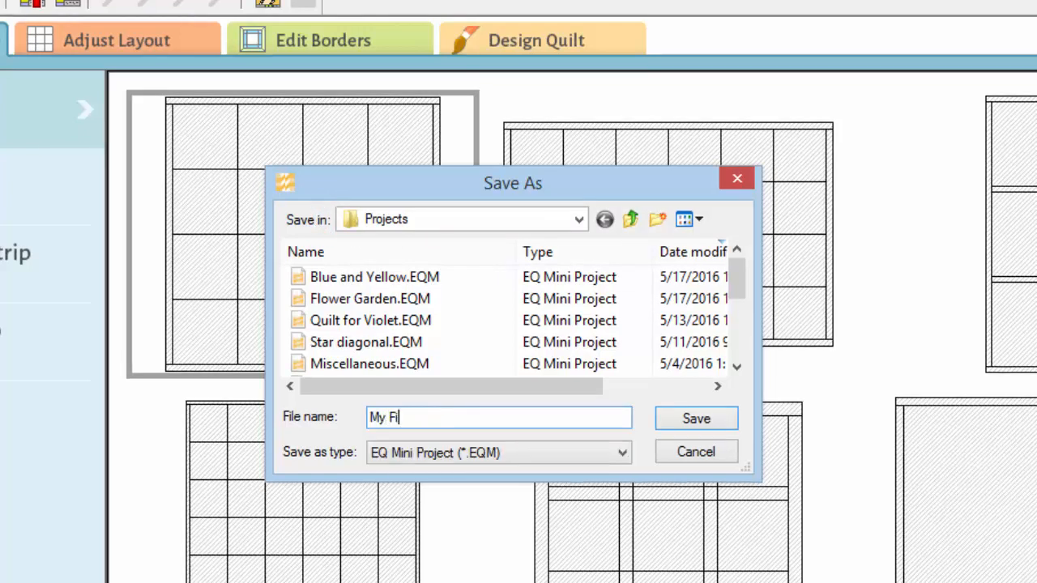
{"action": "type", "text": "t Quilt"}
{"action": "left_click", "coordinate": [668, 421]}
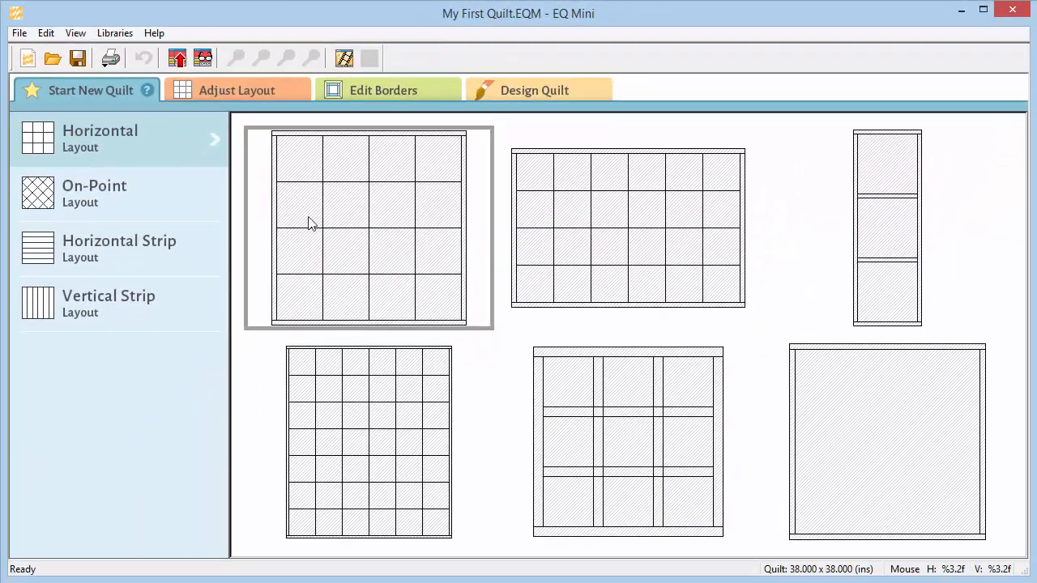
- Browse the preset quilt layouts in the On-Point, Horizontal Strip and Vertical Strip styles
{"action": "left_click", "coordinate": [58, 248]}
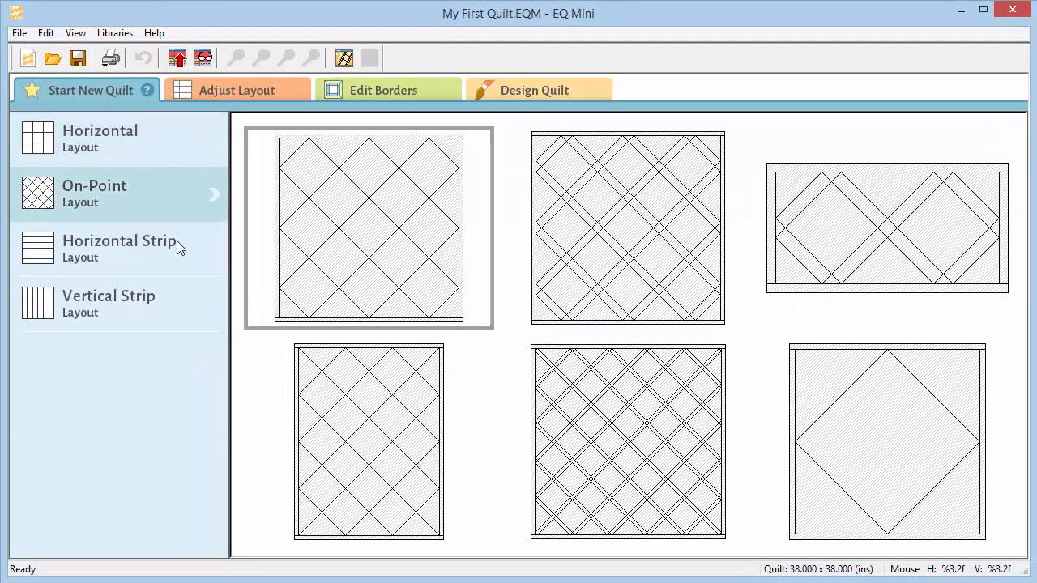
{"action": "left_click", "coordinate": [178, 251]}
{"action": "left_click", "coordinate": [175, 305]}
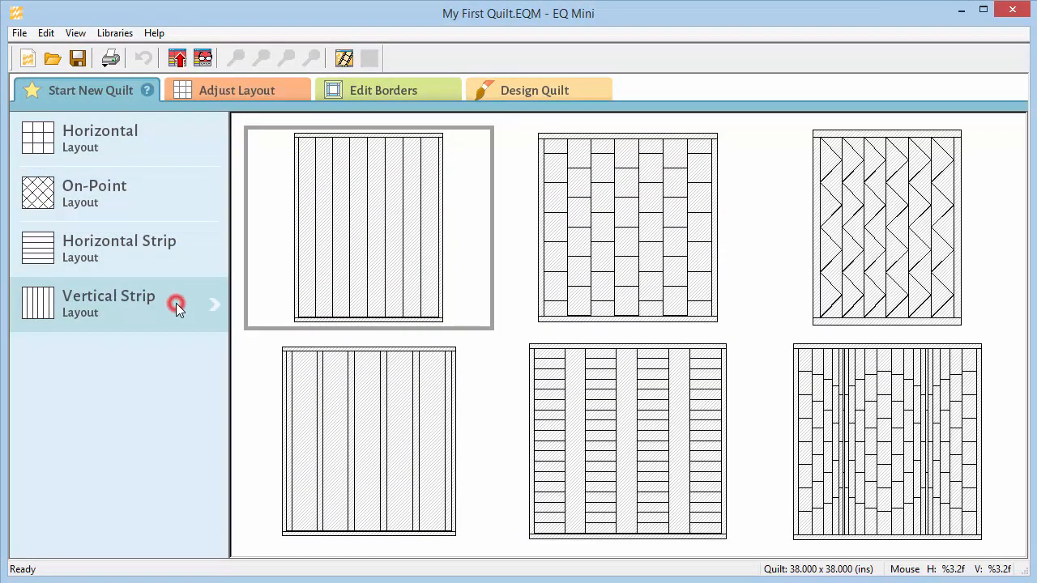
{"action": "left_click", "coordinate": [552, 295]}
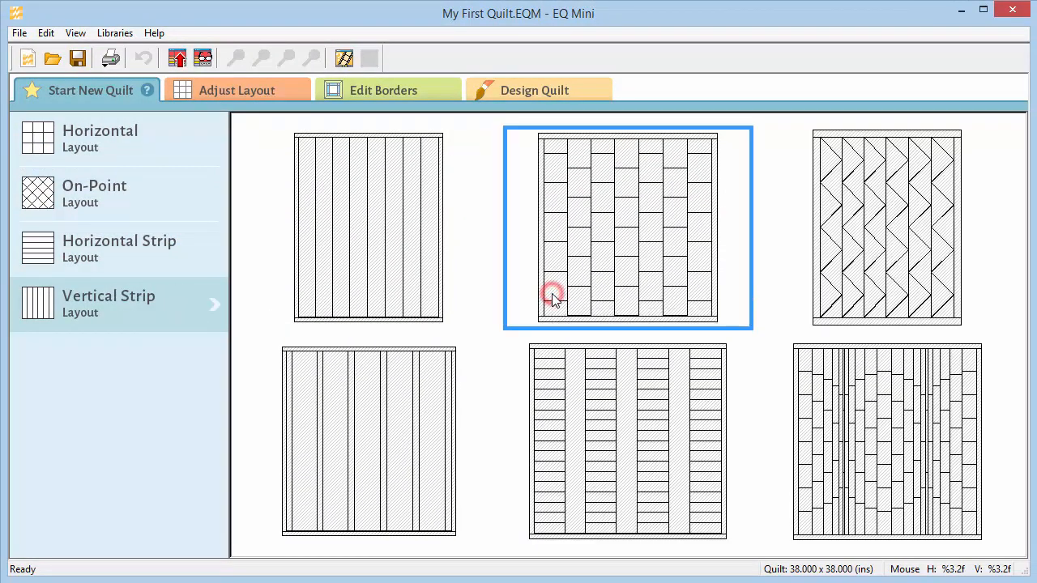
{"action": "left_click", "coordinate": [429, 295]}
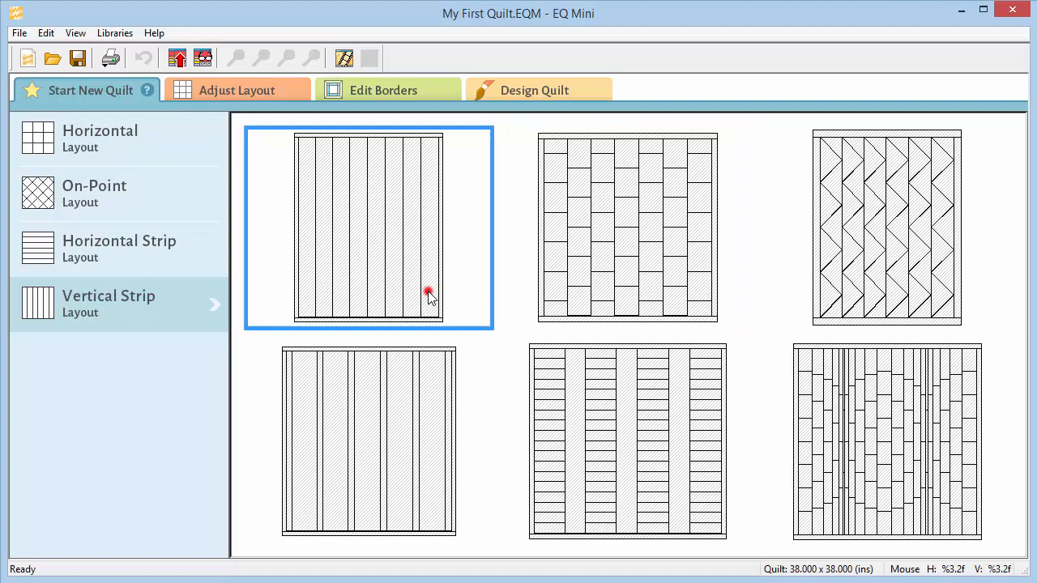
{"action": "left_click", "coordinate": [203, 263]}
{"action": "left_click", "coordinate": [582, 262]}
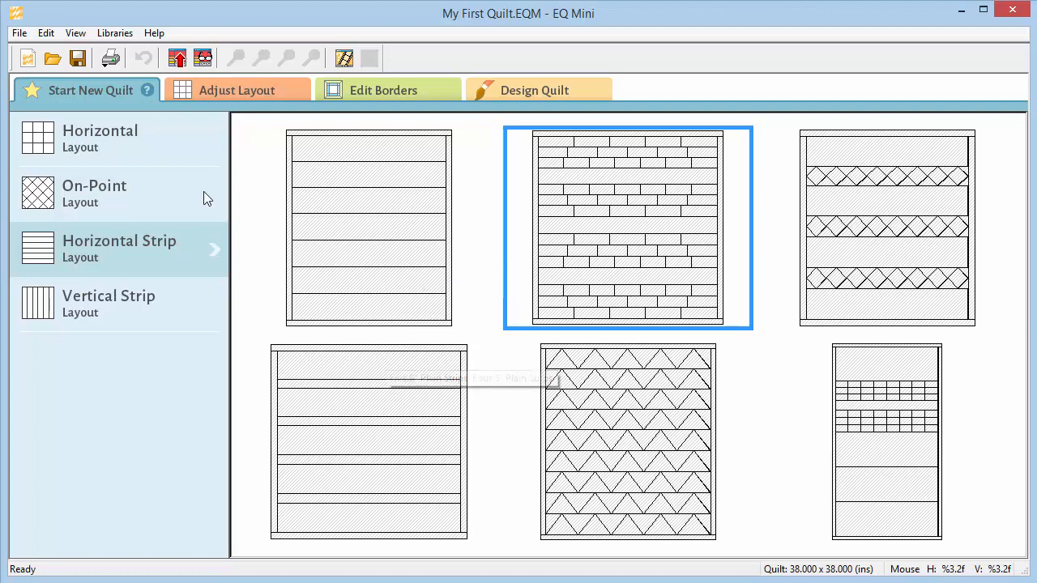
- Choose the horizontal layout preset with three by three blocks separated by sashing, and open its layout adjustments
{"action": "left_click", "coordinate": [171, 150]}
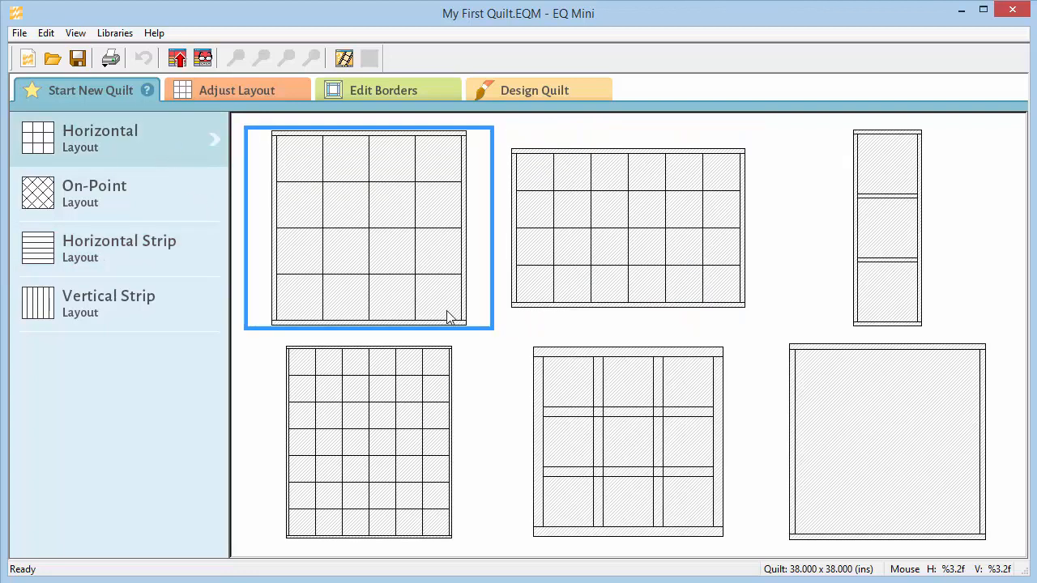
{"action": "left_click", "coordinate": [576, 412]}
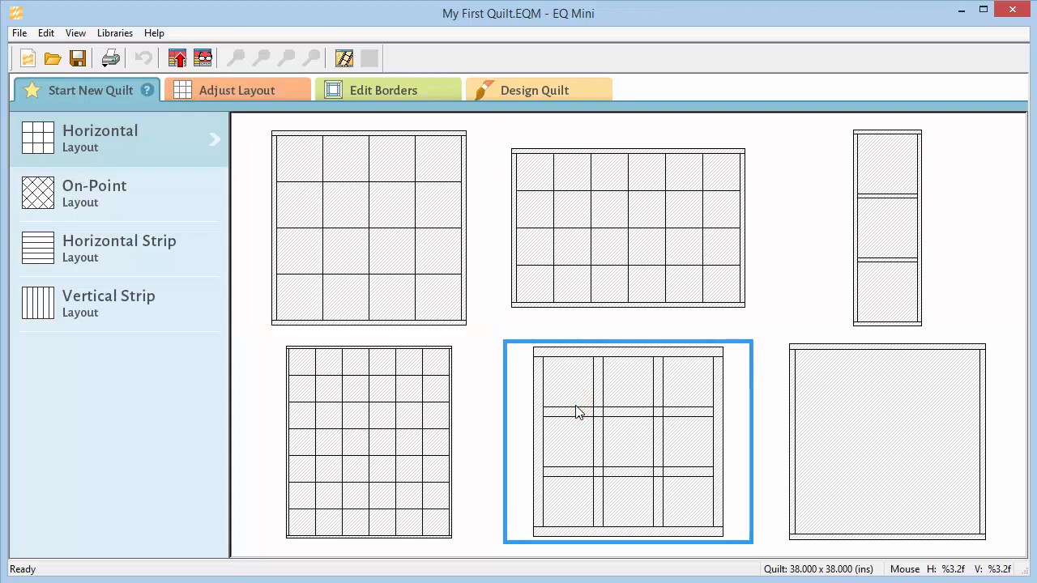
{"action": "left_click", "coordinate": [273, 90]}
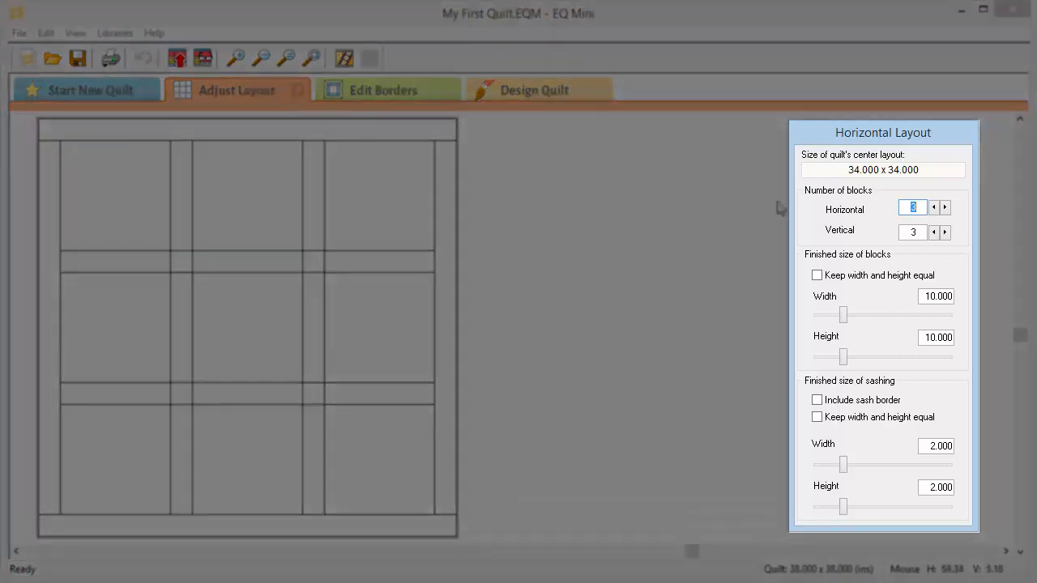
- Set the number of blocks to 5 horizontally and 5 vertically
{"action": "left_click", "coordinate": [944, 207]}
{"action": "left_click", "coordinate": [944, 208]}
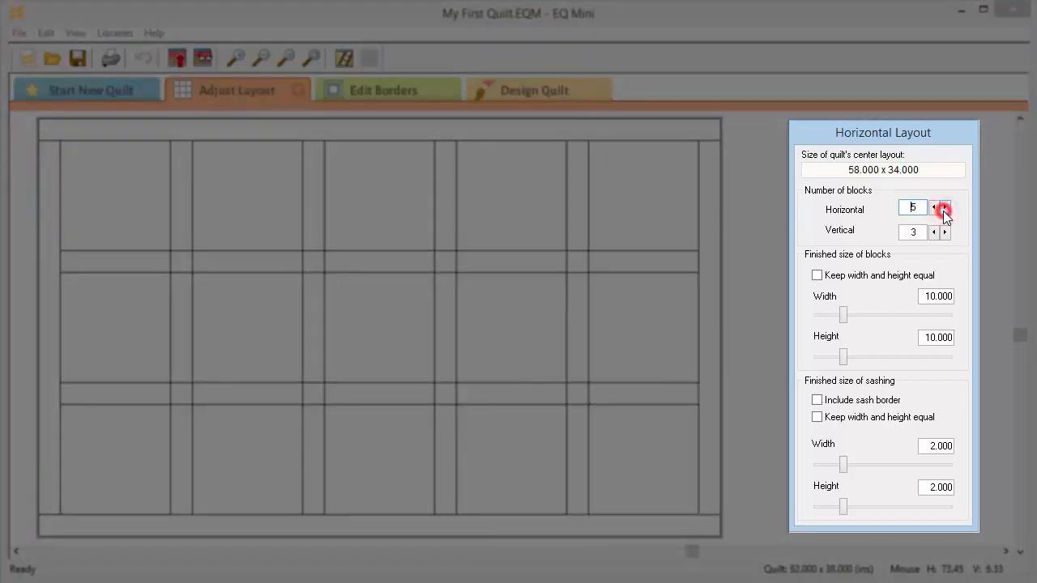
{"action": "left_click", "coordinate": [945, 233]}
{"action": "left_click", "coordinate": [945, 233]}
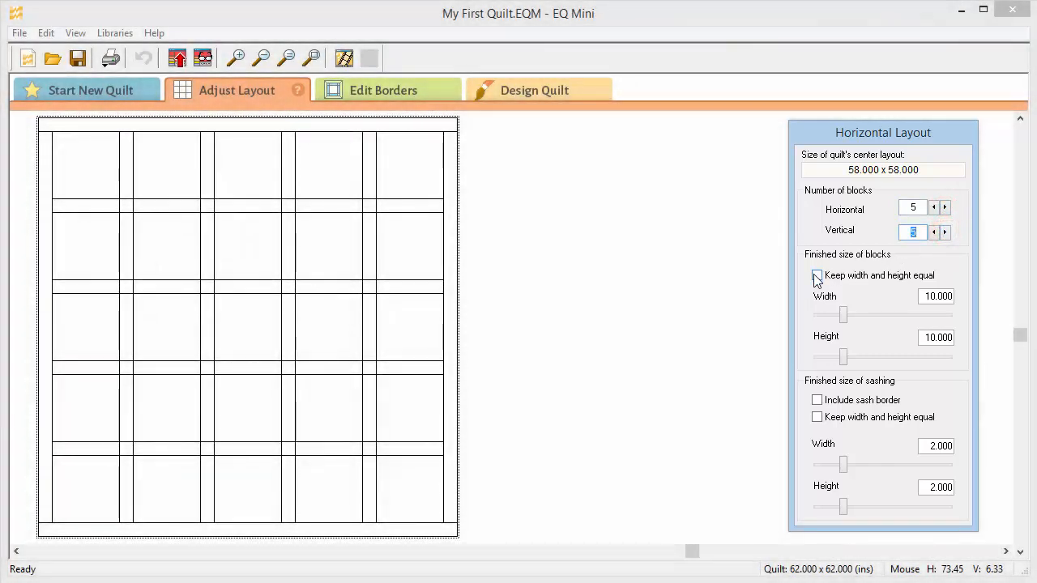
- Keep the blocks' width and height equal, try a finished block size of 6 inches, and return it to 10 inches
{"action": "left_click", "coordinate": [816, 276]}
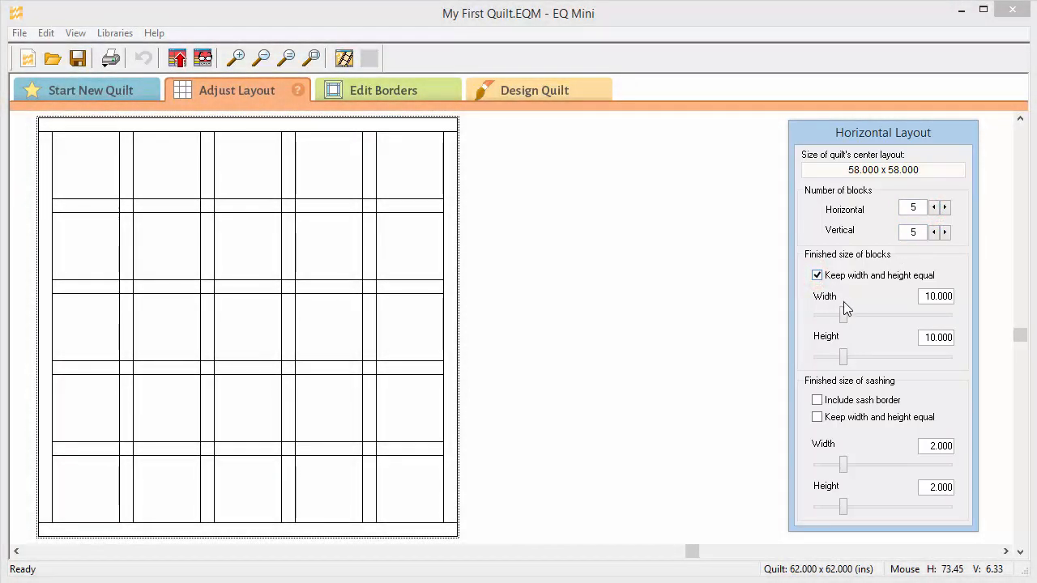
{"action": "left_click_drag", "start_coordinate": [842, 314], "coordinate": [842, 317]}
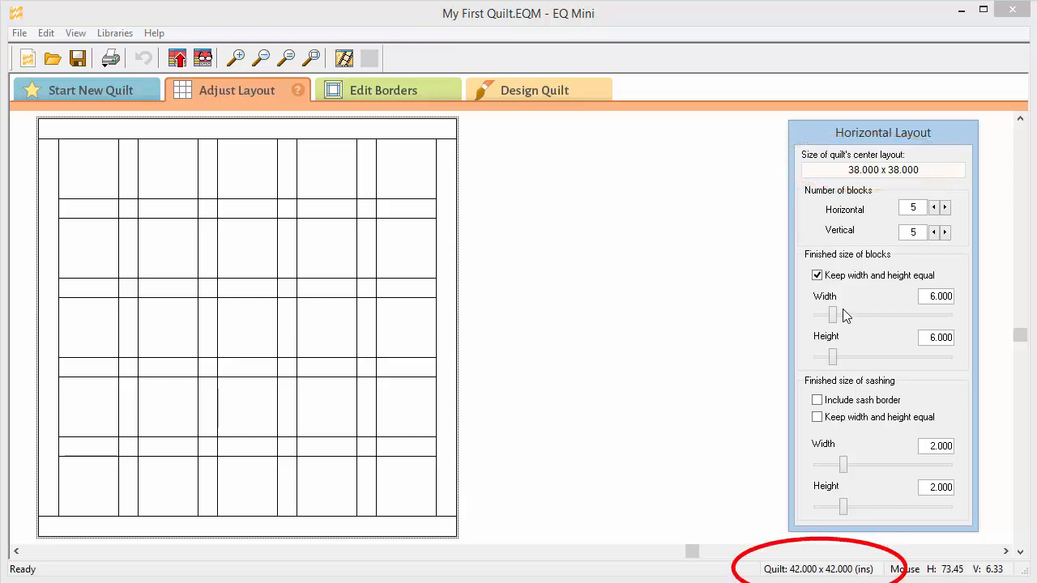
{"action": "mouse_move", "coordinate": [833, 312]}
{"action": "left_mouse_down"}
{"action": "mouse_move", "coordinate": [847, 314]}
{"action": "mouse_move", "coordinate": [828, 316]}
{"action": "left_mouse_up"}
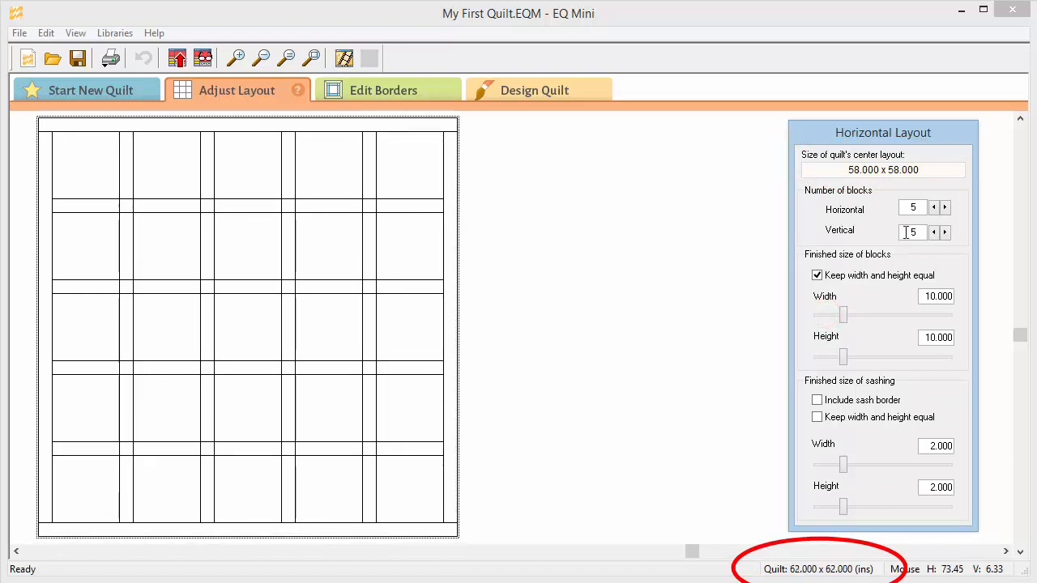
- Reduce the number of blocks to 3 horizontally and 3 vertically
{"action": "left_click", "coordinate": [933, 207]}
{"action": "left_click", "coordinate": [933, 208]}
{"action": "left_click", "coordinate": [933, 233]}
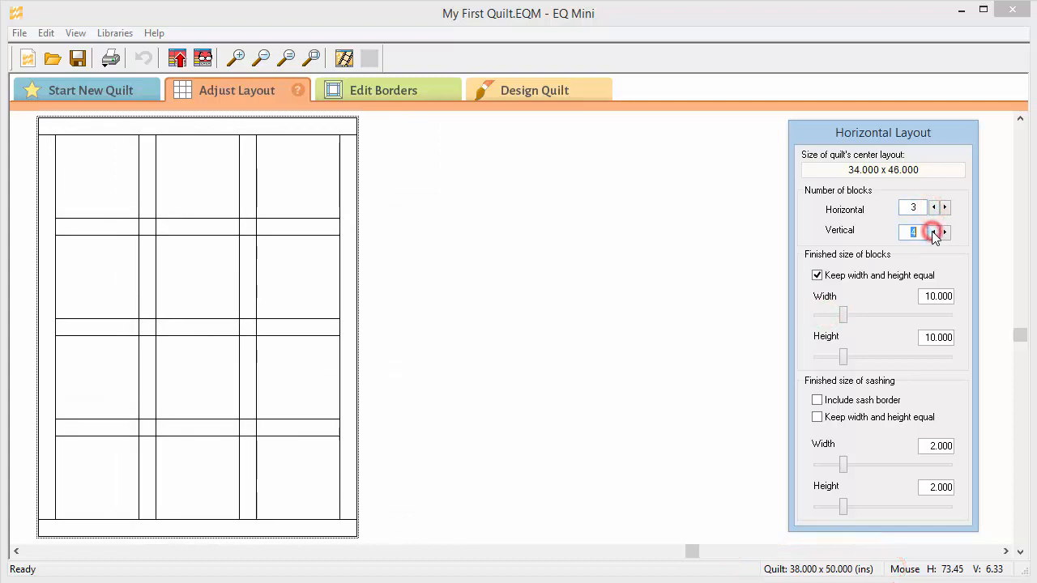
{"action": "left_click", "coordinate": [933, 233]}
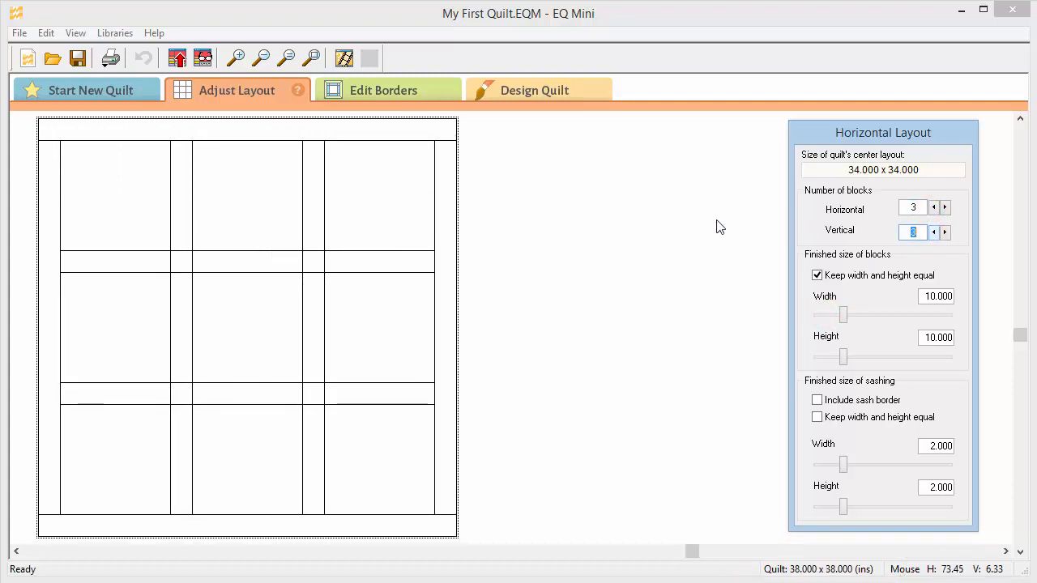
- Add a second border around the quilt and set its width to 4 inches on all sides
{"action": "left_click", "coordinate": [418, 92]}
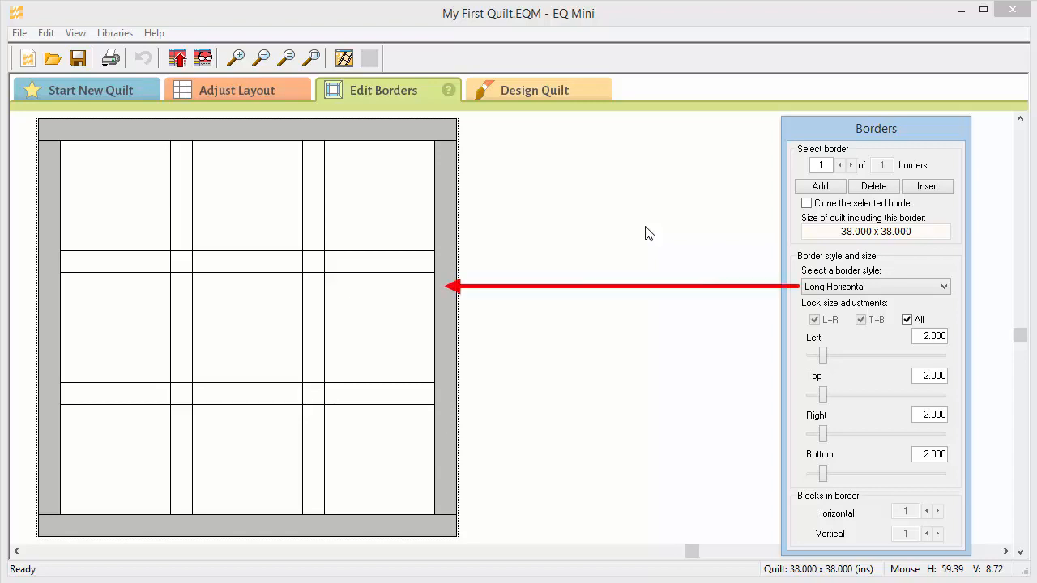
{"action": "left_click", "coordinate": [831, 188]}
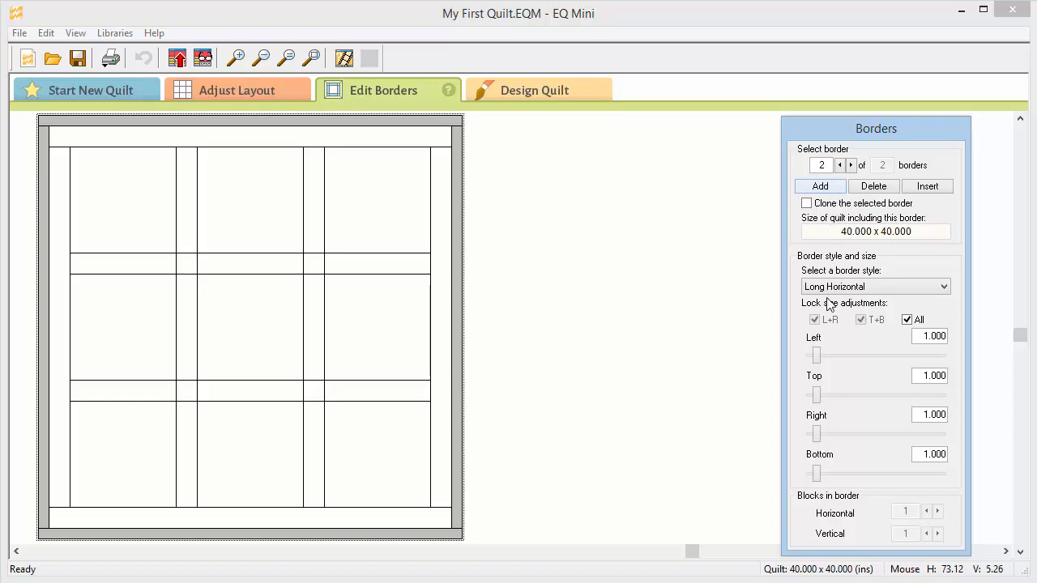
{"action": "left_click_drag", "start_coordinate": [817, 357], "coordinate": [838, 356]}
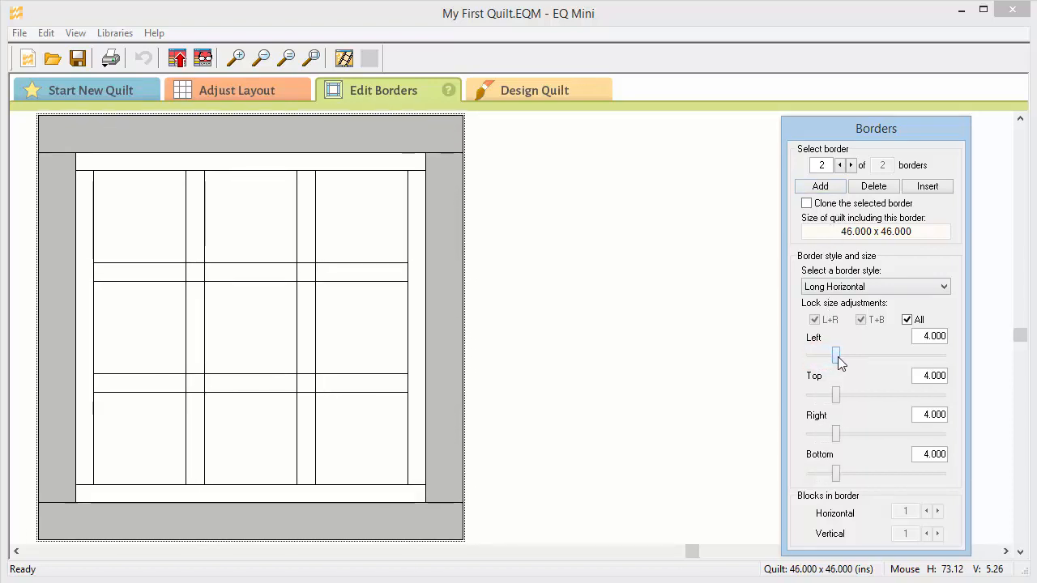
- Try the Mitered, Corner Blocks, Long Vertical, Blocks, Diamonds, Points Out and Points In styles on the outer border, ending with Long Horizontal
{"action": "left_click", "coordinate": [870, 286]}
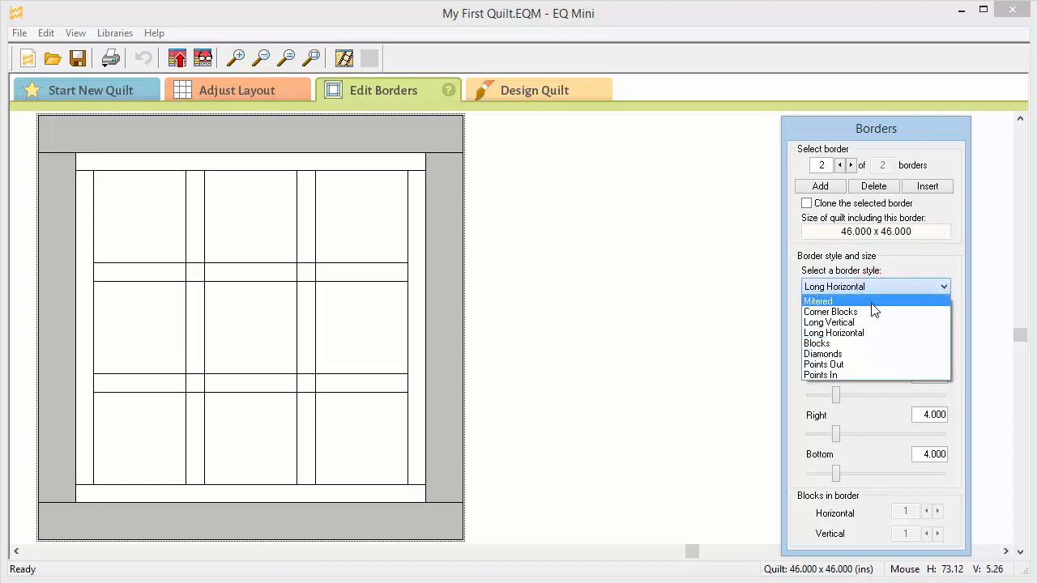
{"action": "left_click", "coordinate": [873, 309]}
{"action": "left_click", "coordinate": [870, 285]}
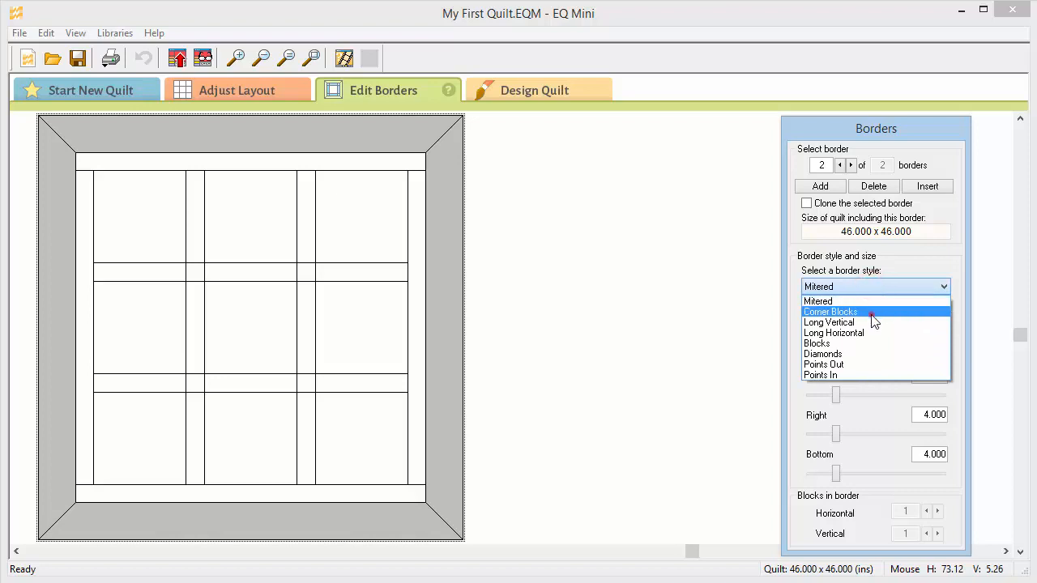
{"action": "left_click", "coordinate": [873, 316]}
{"action": "left_click", "coordinate": [872, 287]}
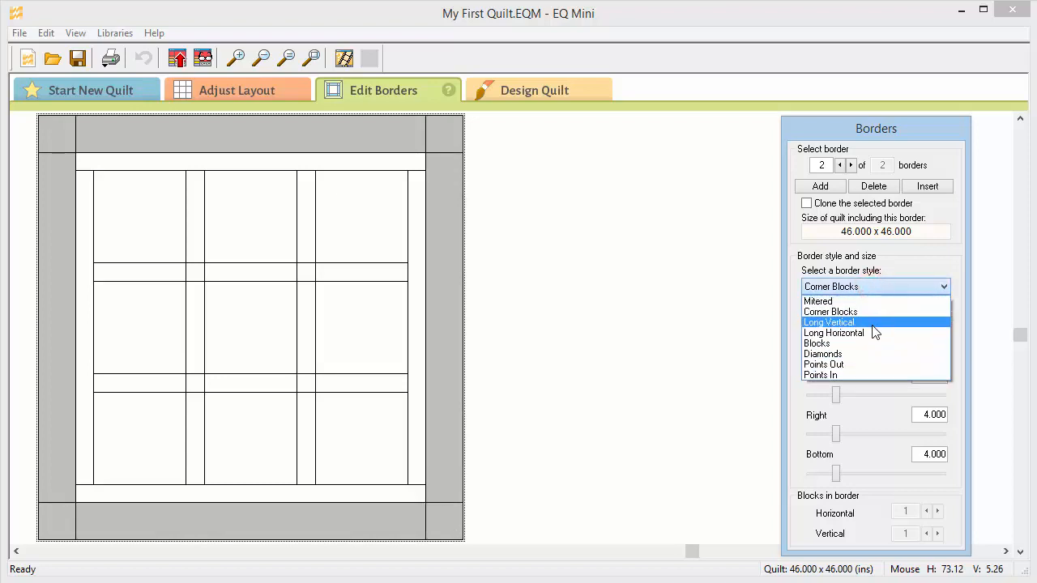
{"action": "left_click", "coordinate": [872, 324]}
{"action": "left_click", "coordinate": [872, 287]}
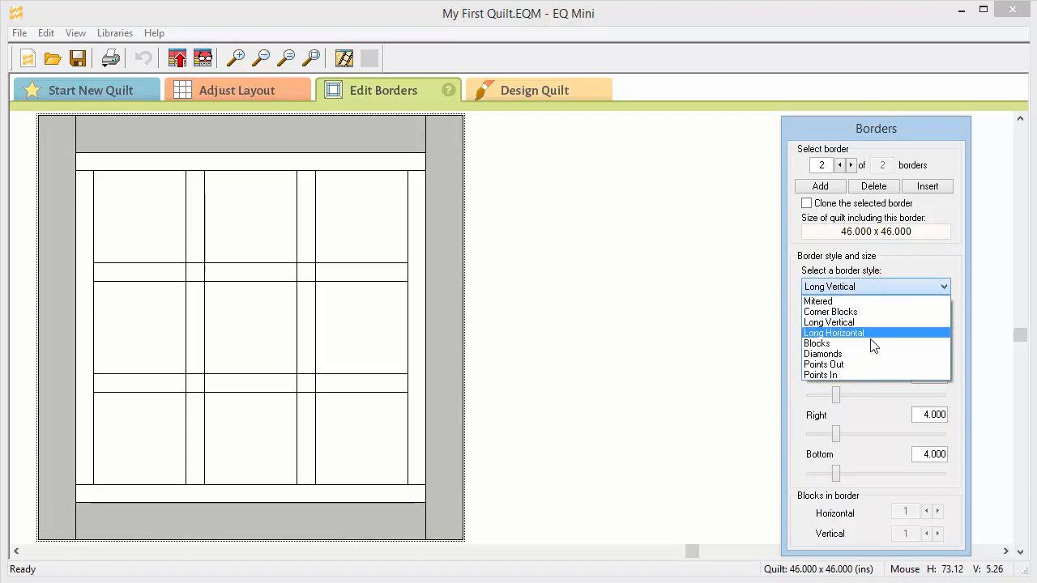
{"action": "left_click", "coordinate": [871, 343]}
{"action": "left_click", "coordinate": [874, 286]}
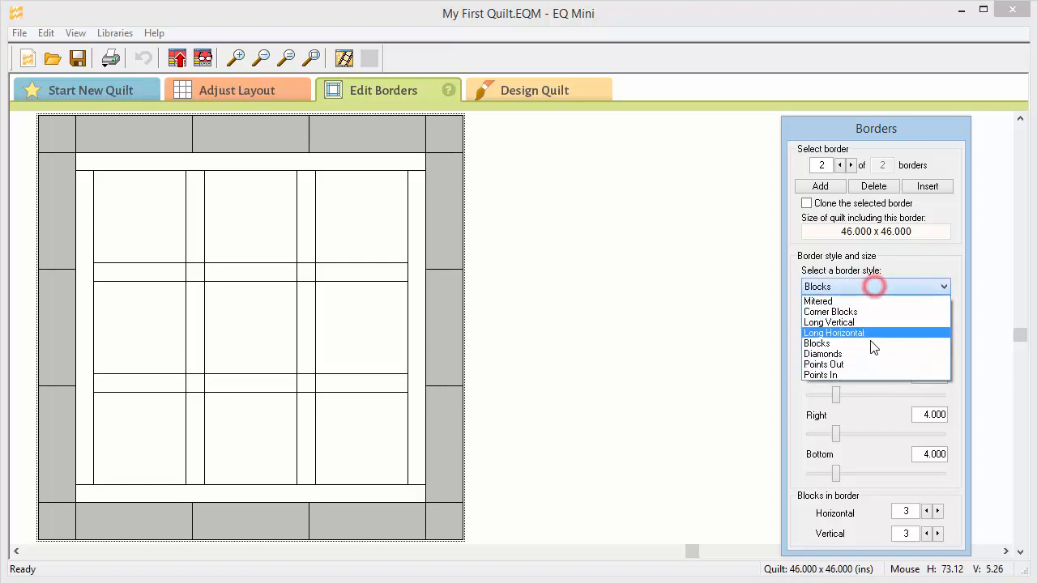
{"action": "left_click", "coordinate": [872, 353]}
{"action": "left_click", "coordinate": [874, 286]}
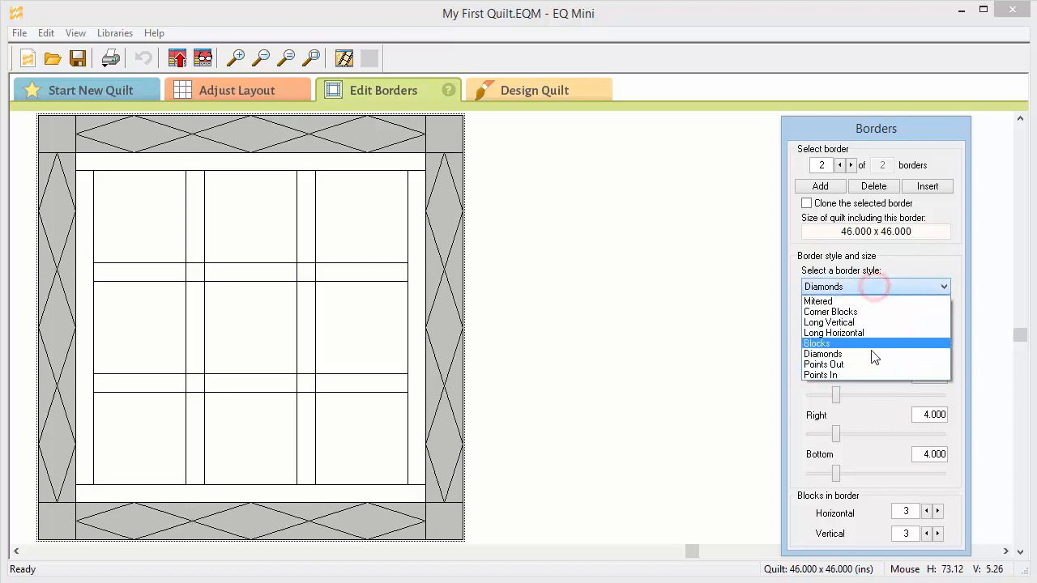
{"action": "left_click", "coordinate": [871, 364]}
{"action": "left_click", "coordinate": [874, 286]}
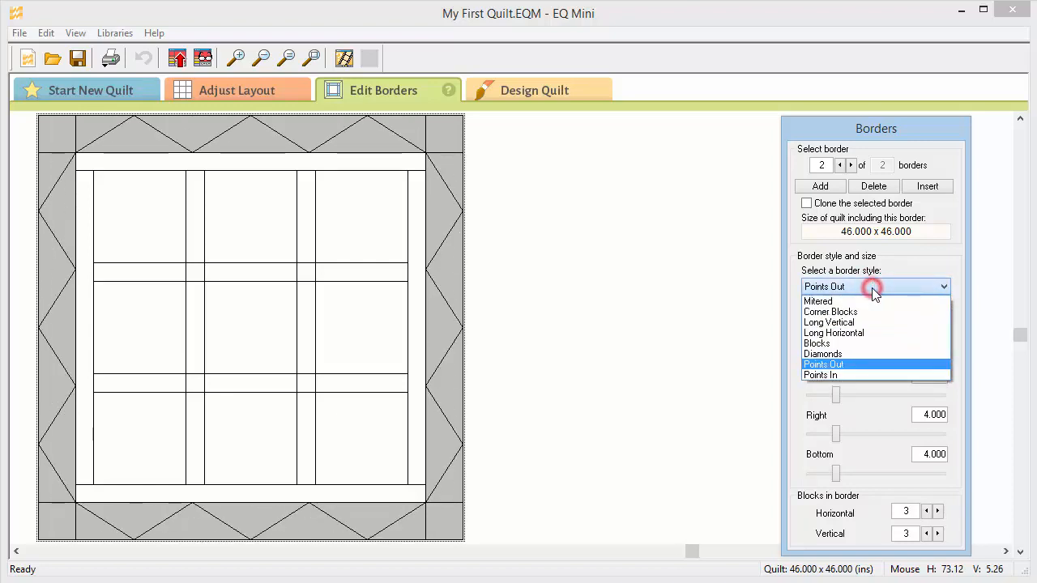
{"action": "left_click", "coordinate": [869, 375]}
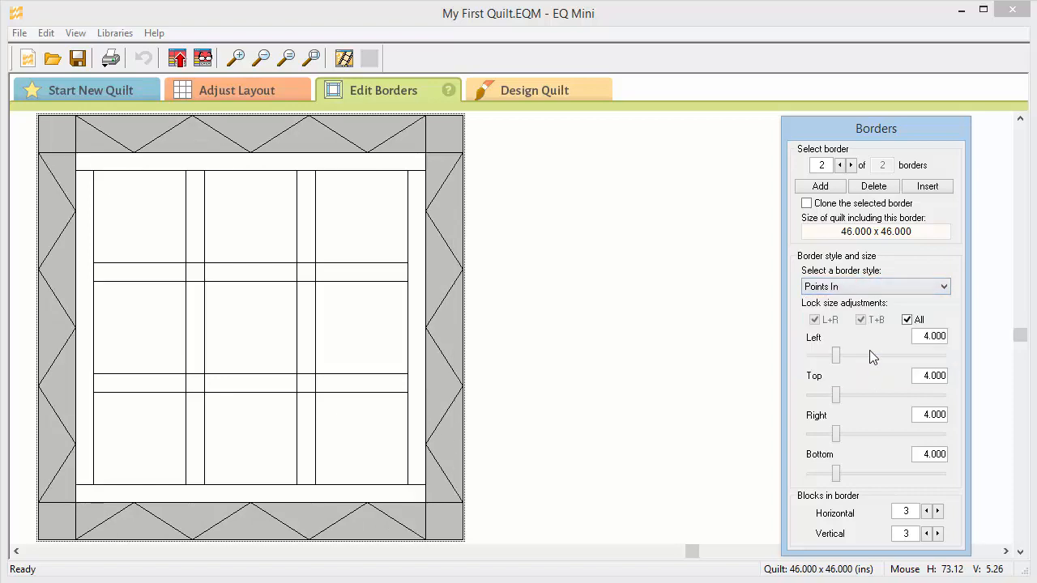
{"action": "left_click", "coordinate": [870, 286]}
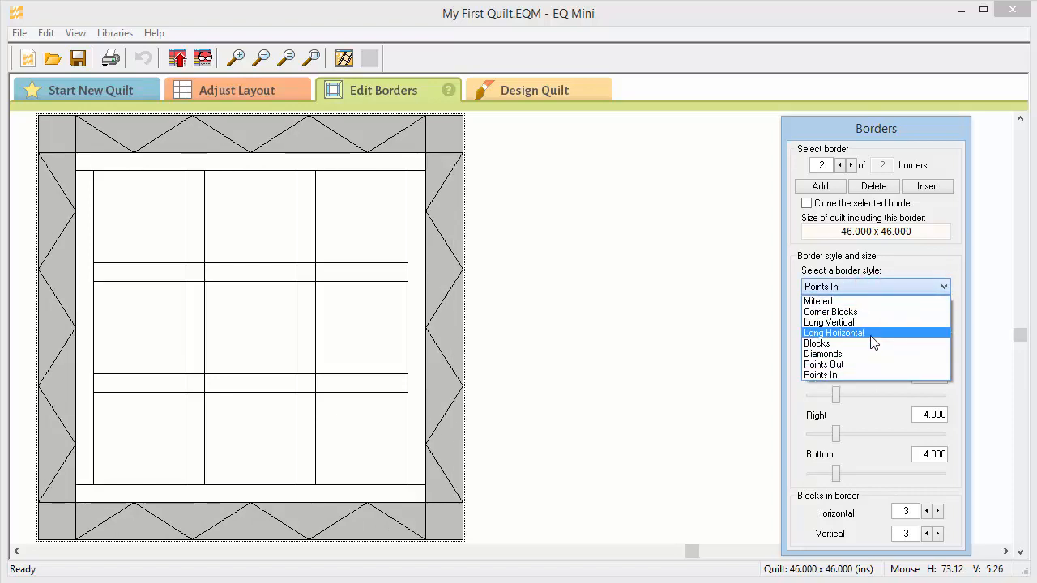
{"action": "left_click", "coordinate": [872, 333]}
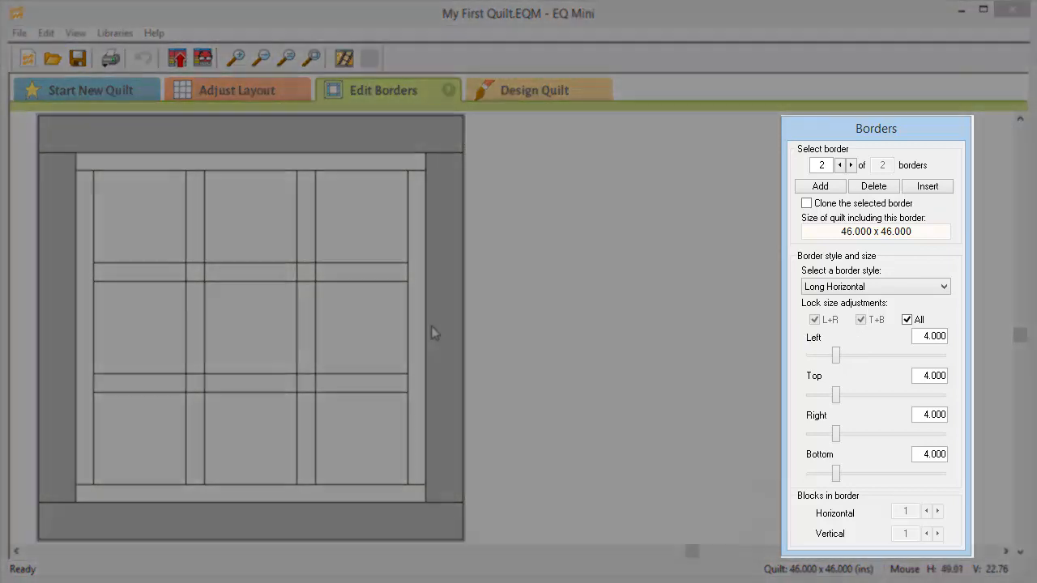
- Switch the selection between the inner and outer borders directly on the quilt, ending on the outer border
{"action": "left_click", "coordinate": [412, 326]}
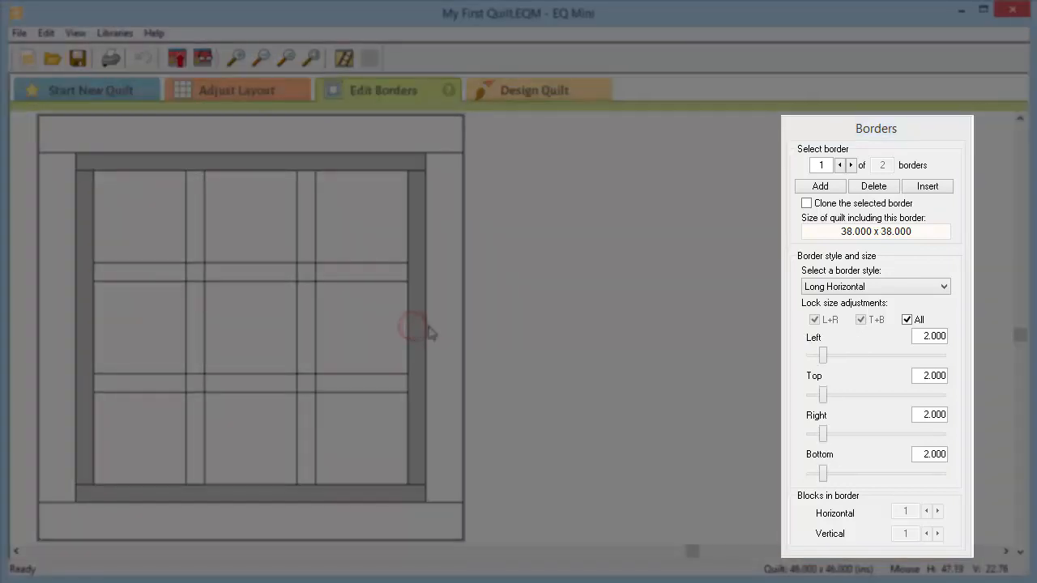
{"action": "left_click", "coordinate": [444, 329]}
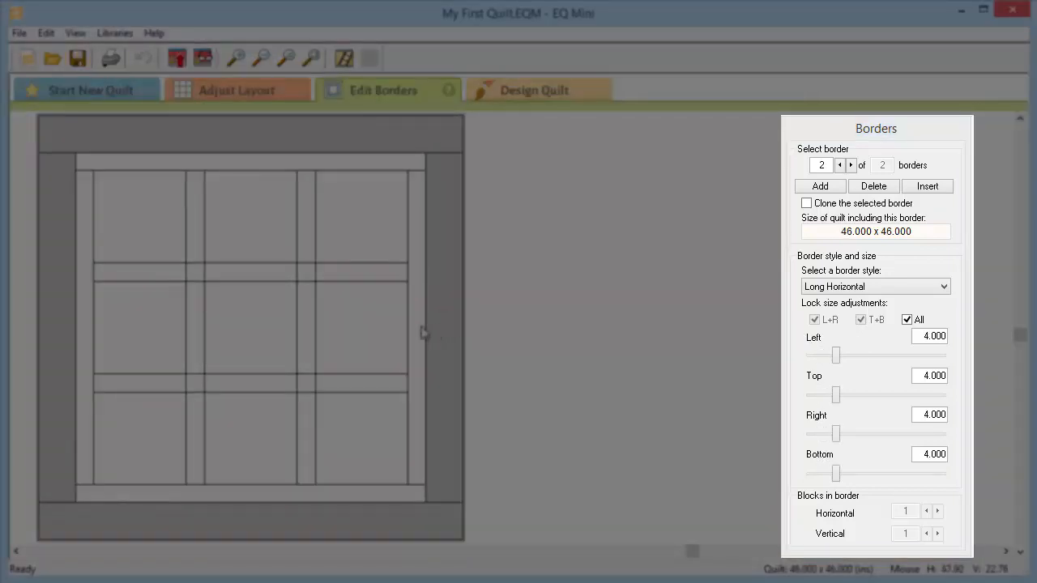
{"action": "left_click", "coordinate": [421, 331]}
{"action": "left_click", "coordinate": [443, 327]}
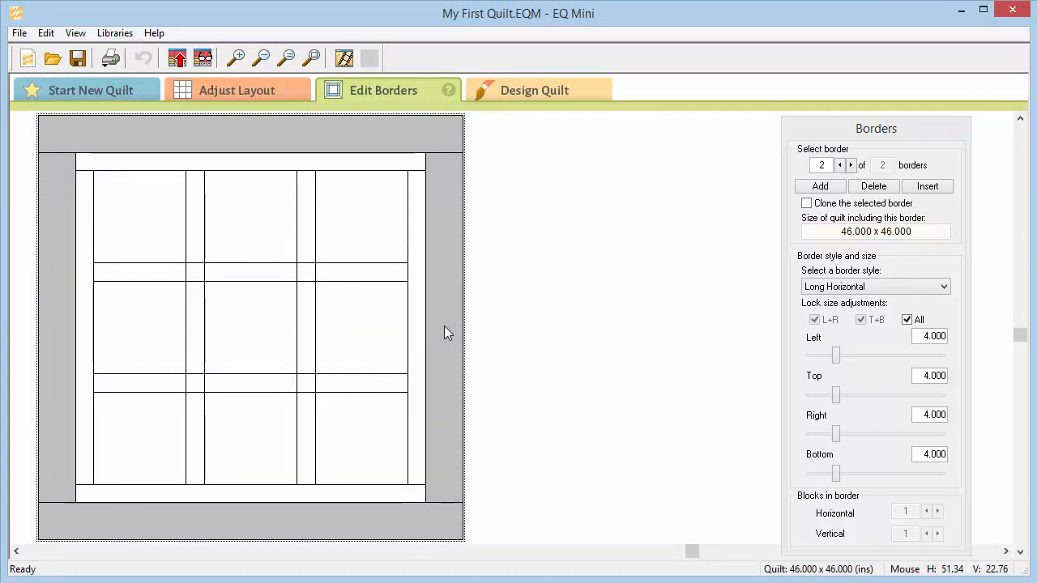
- Save the quilt to the Project Sketchbook, view it in the sketchbook's Quilts section and close the sketchbook
{"action": "left_click", "coordinate": [175, 64]}
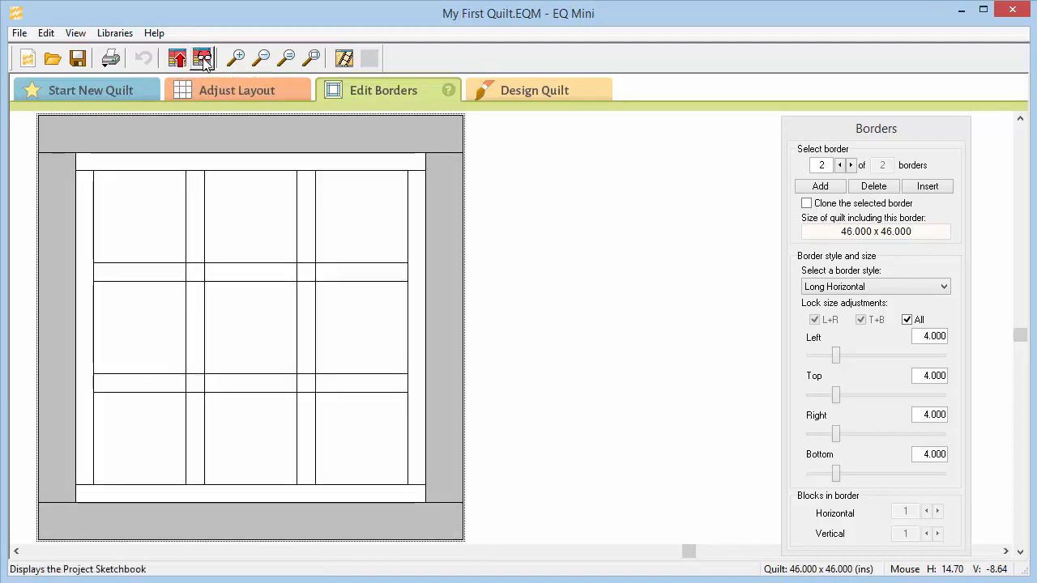
{"action": "left_click", "coordinate": [202, 58]}
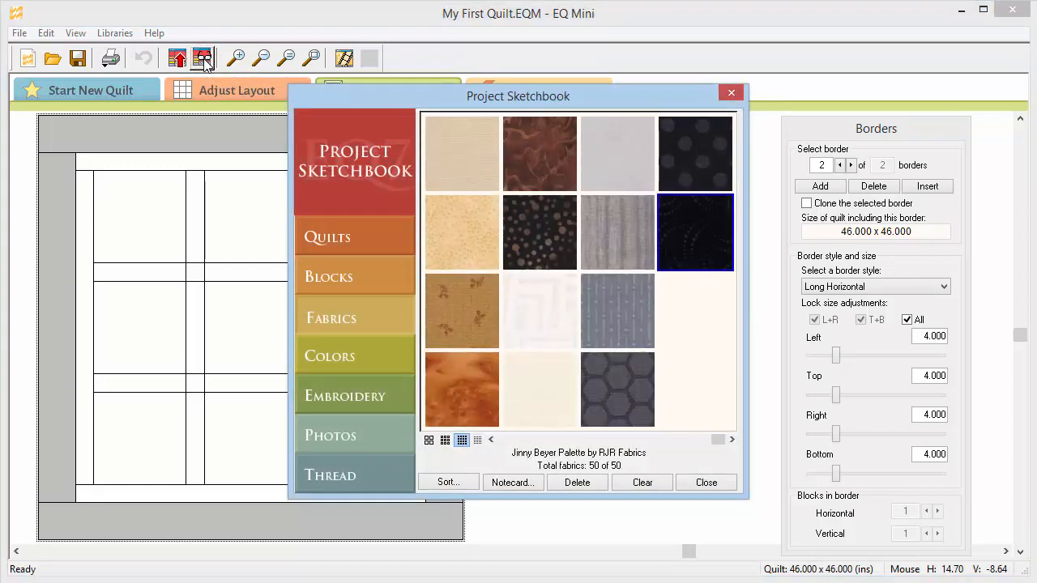
{"action": "left_click", "coordinate": [377, 243]}
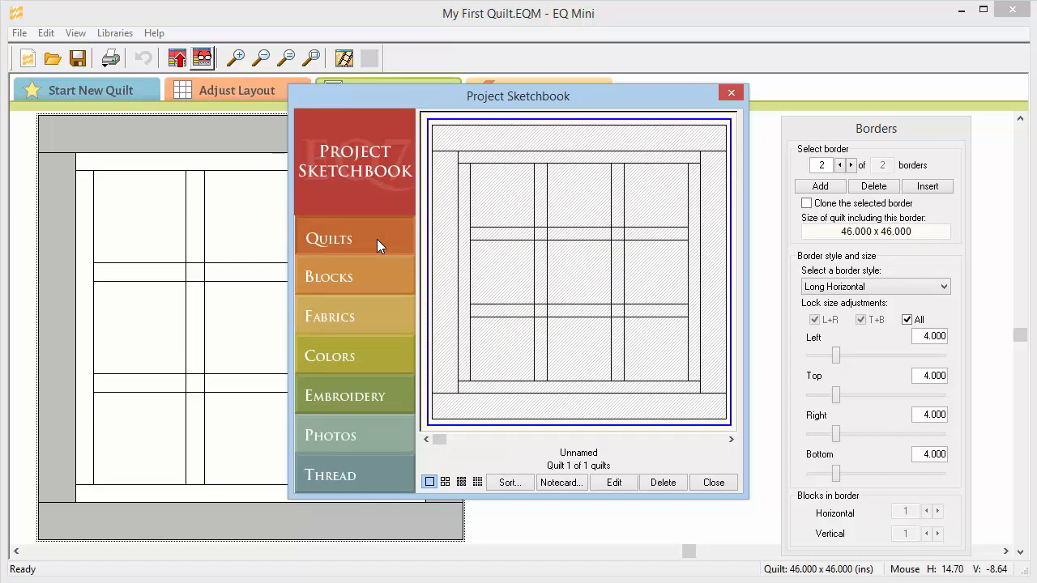
{"action": "left_click", "coordinate": [713, 482]}
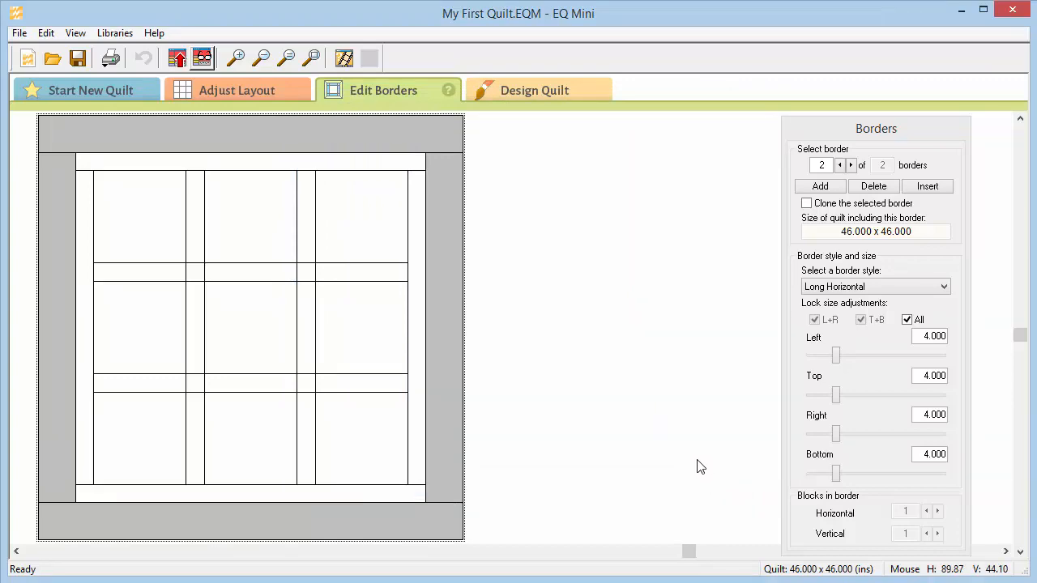
- Move on to designing the quilt, try several of the design tools and return to the block-setting tool
{"action": "left_click", "coordinate": [559, 93]}
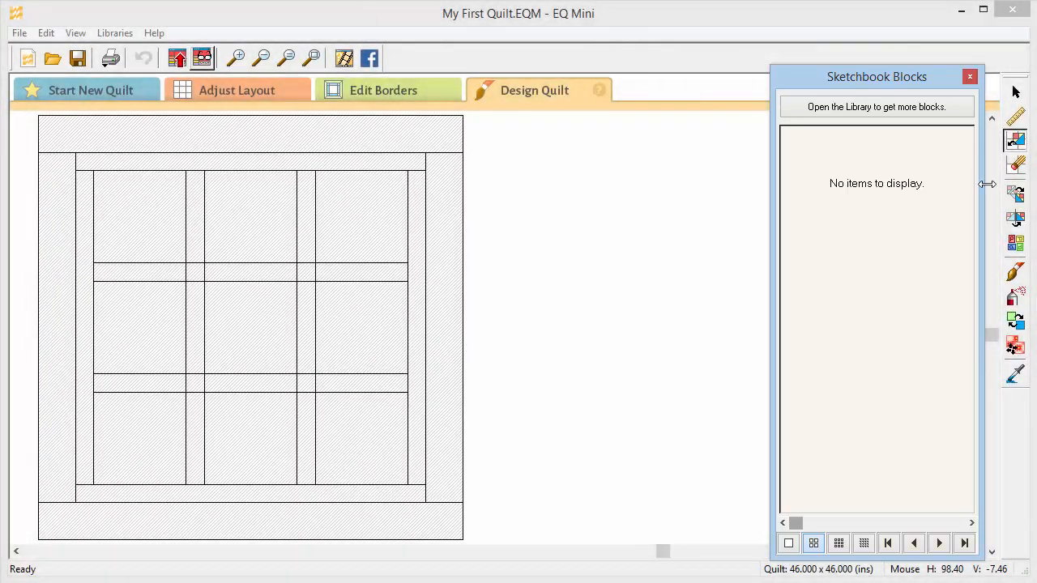
{"action": "left_click", "coordinate": [1018, 195]}
{"action": "left_click", "coordinate": [1015, 219]}
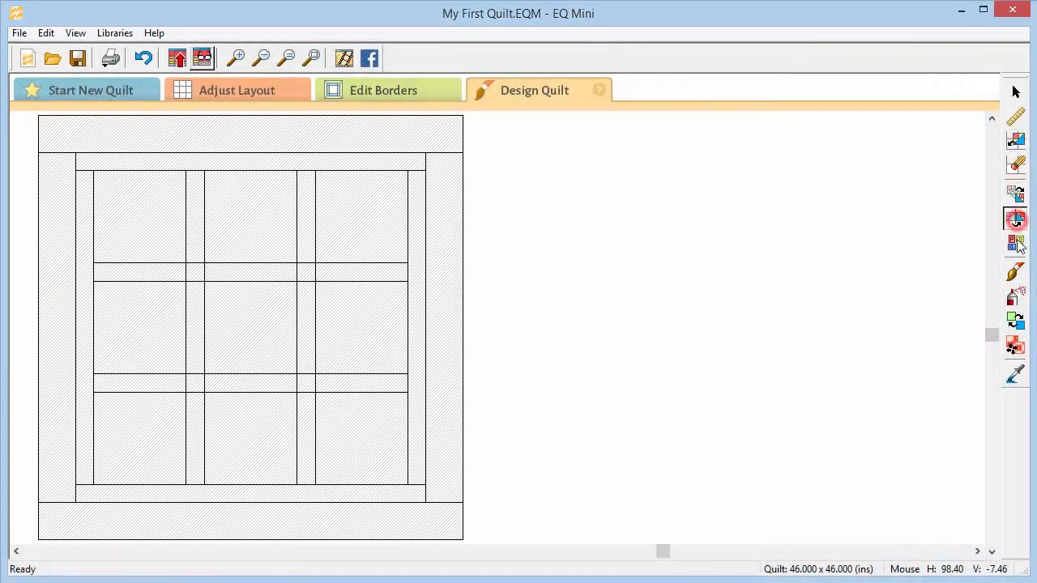
{"action": "left_click", "coordinate": [1015, 347]}
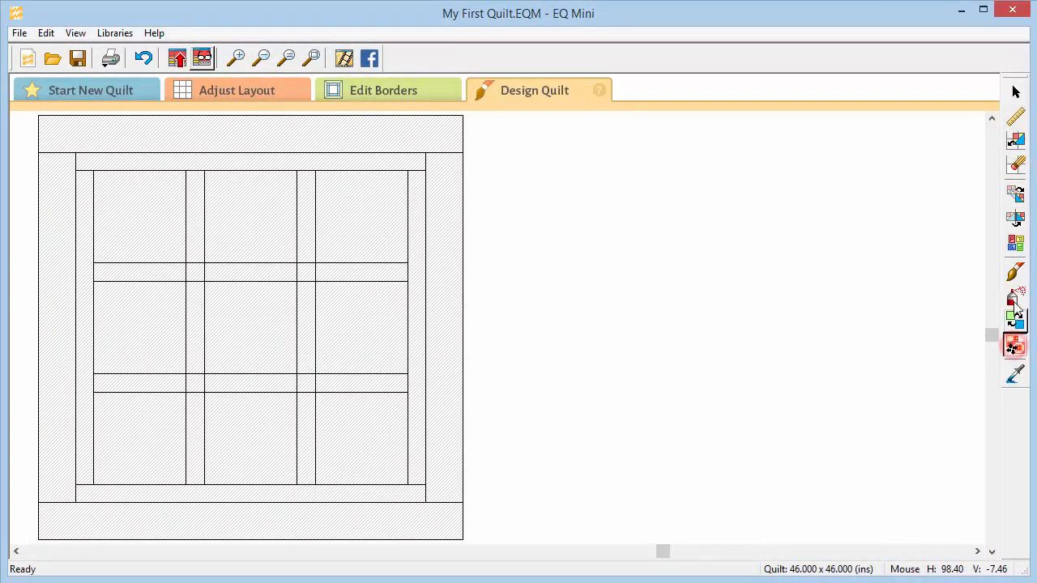
{"action": "left_click", "coordinate": [1017, 165]}
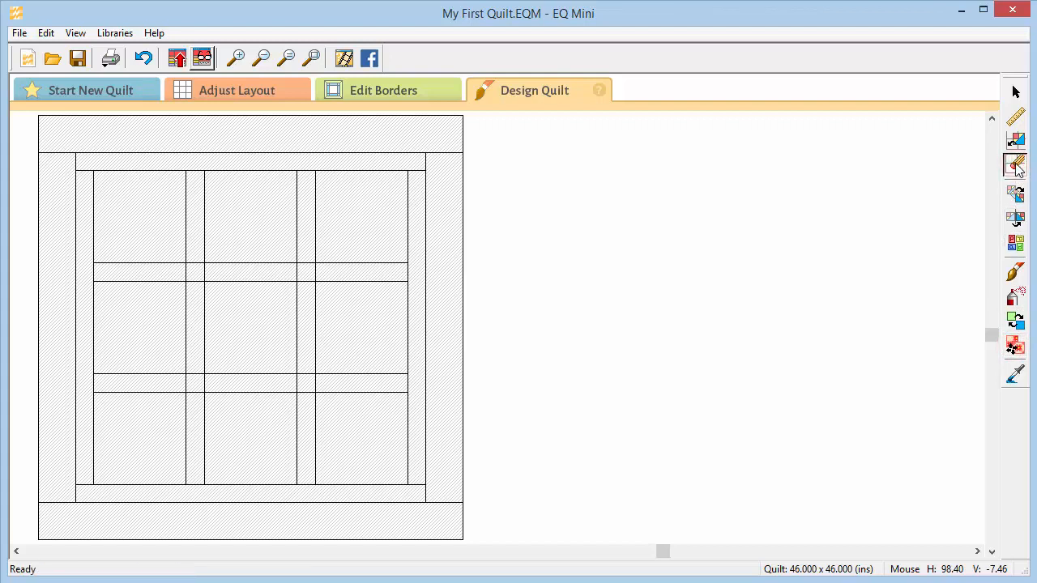
{"action": "left_click", "coordinate": [1016, 140]}
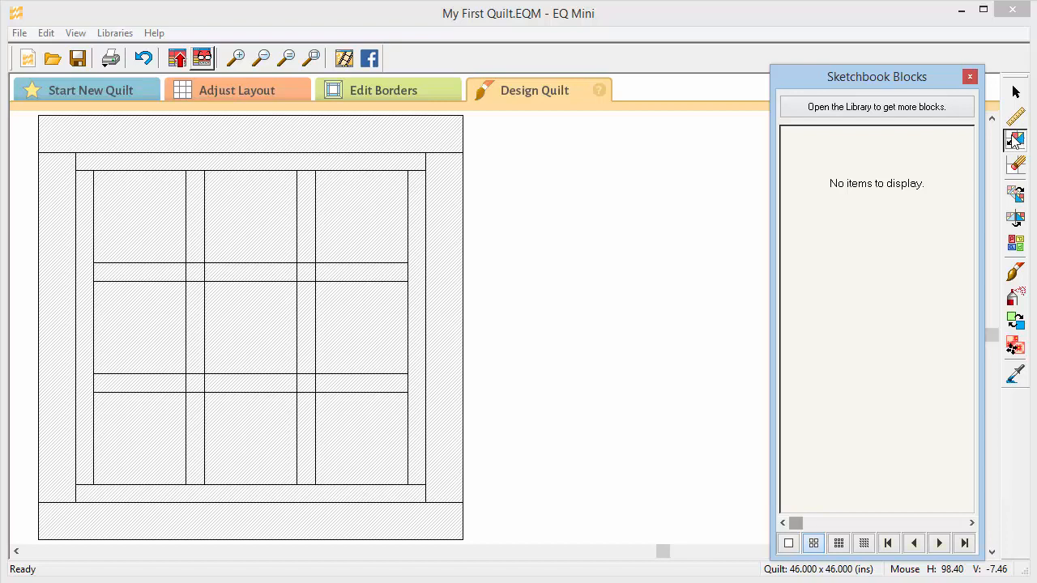
- Open the block library and expand the 02 Contemporary Pieced category
{"action": "left_click", "coordinate": [119, 35]}
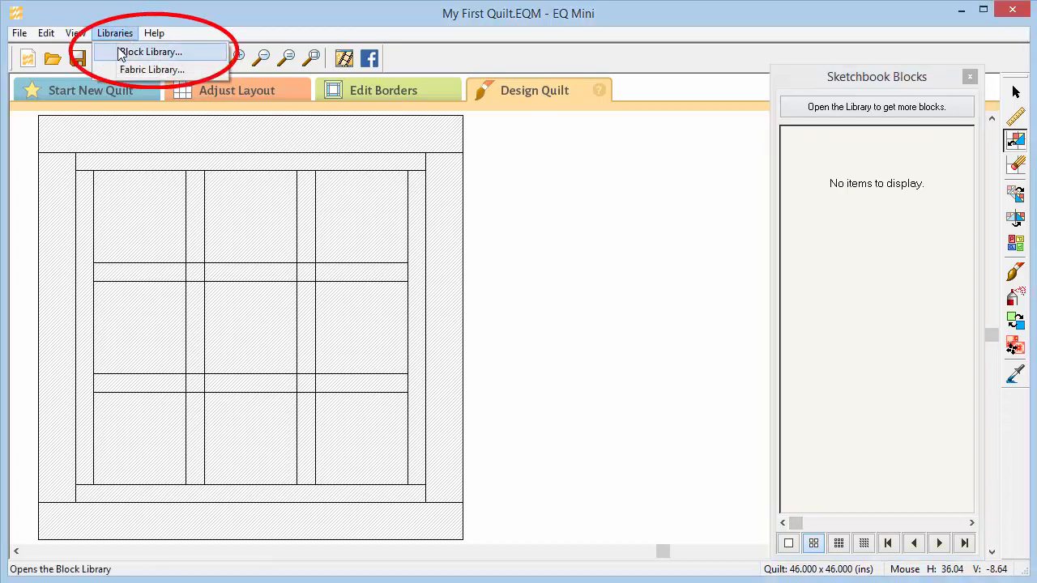
{"action": "left_click", "coordinate": [802, 114]}
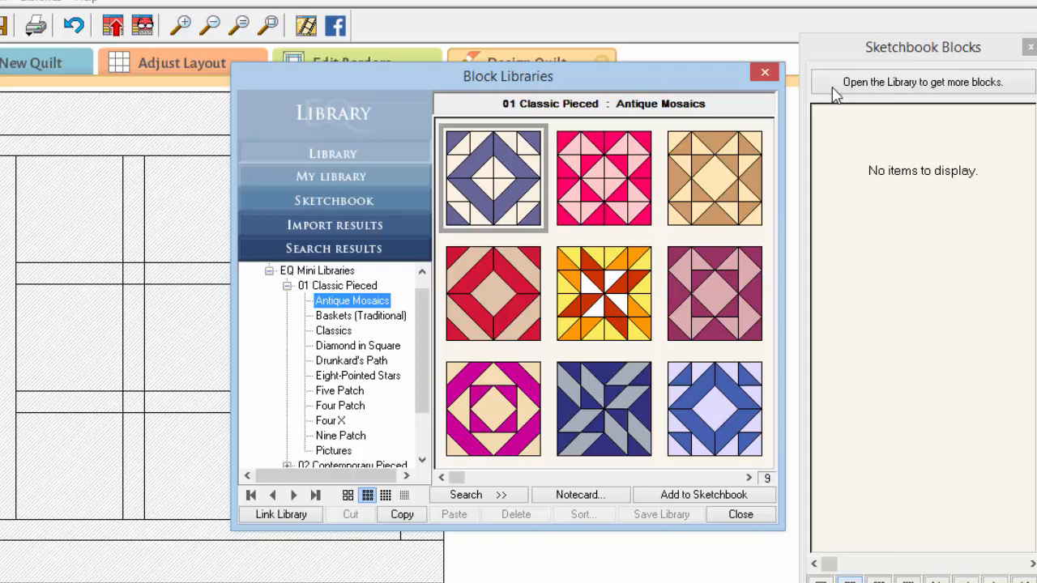
{"action": "left_click", "coordinate": [424, 316]}
{"action": "left_click_drag", "start_coordinate": [424, 316], "coordinate": [427, 387]}
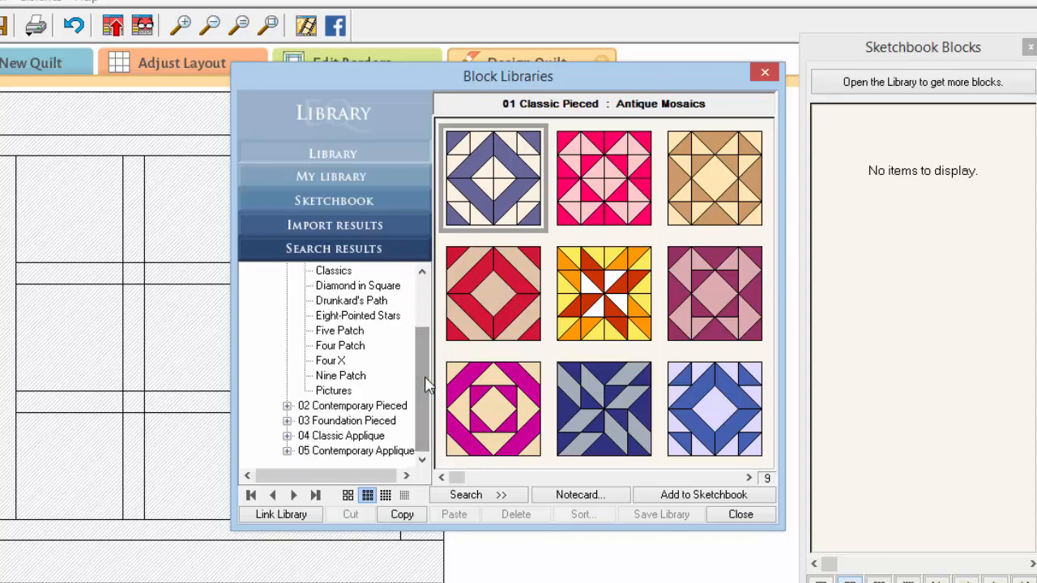
{"action": "left_click", "coordinate": [287, 405]}
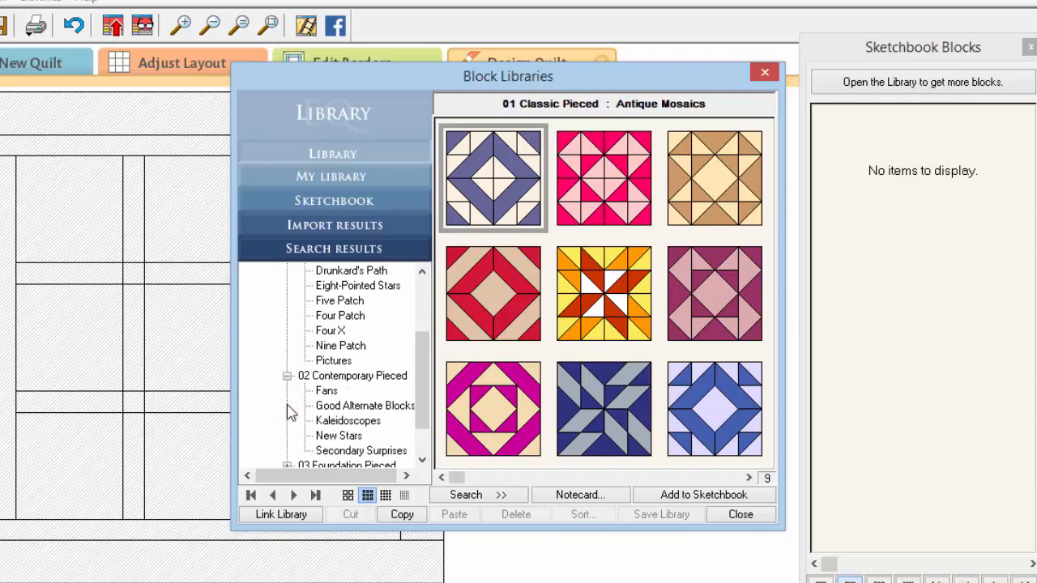
- Browse Fans, Good Alternate Blocks and Kaleidoscopes, and add the multicolored star and yellow-and-blue swirl Kaleidoscopes blocks to the sketchbook
{"action": "left_click_drag", "start_coordinate": [426, 391], "coordinate": [429, 425]}
{"action": "left_click", "coordinate": [327, 346]}
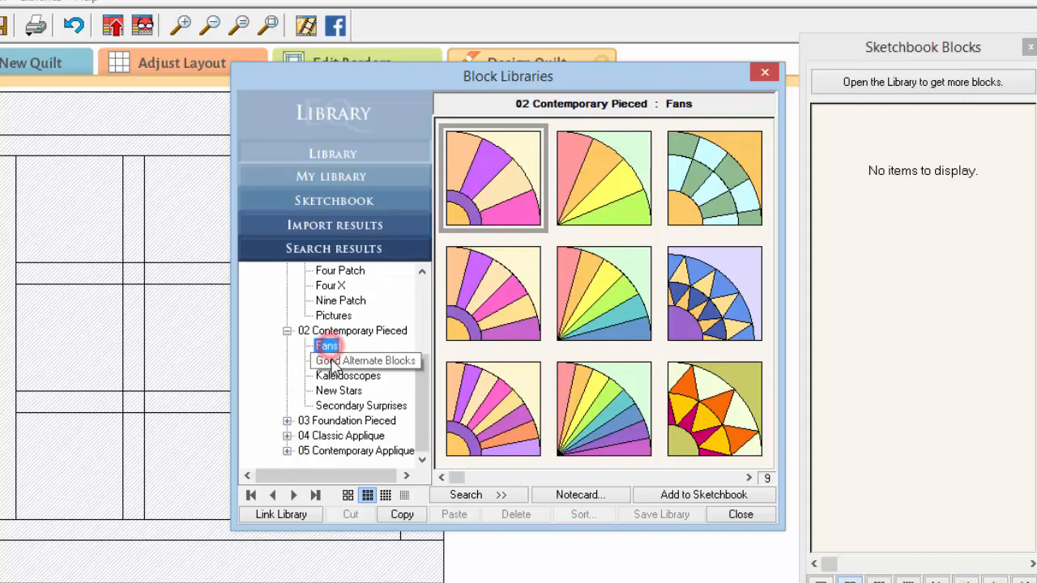
{"action": "left_click", "coordinate": [335, 362]}
{"action": "left_click", "coordinate": [333, 376]}
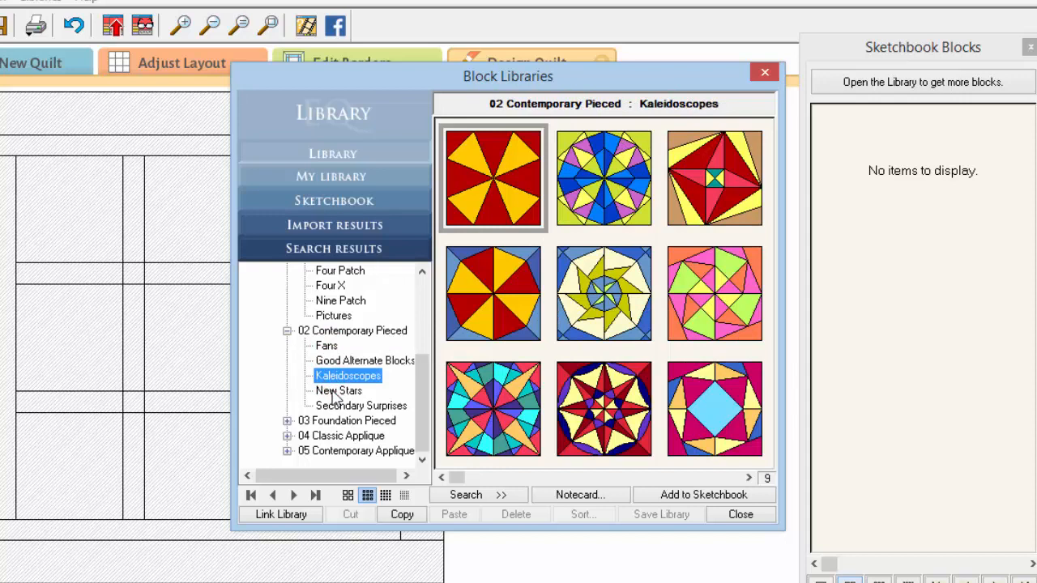
{"action": "left_click", "coordinate": [479, 405]}
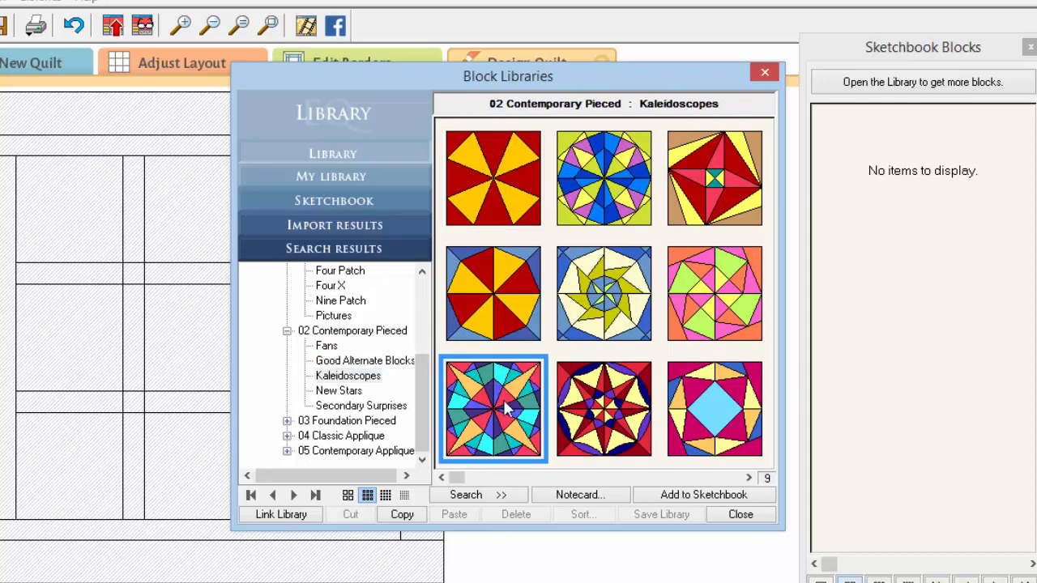
{"action": "left_click", "coordinate": [656, 493]}
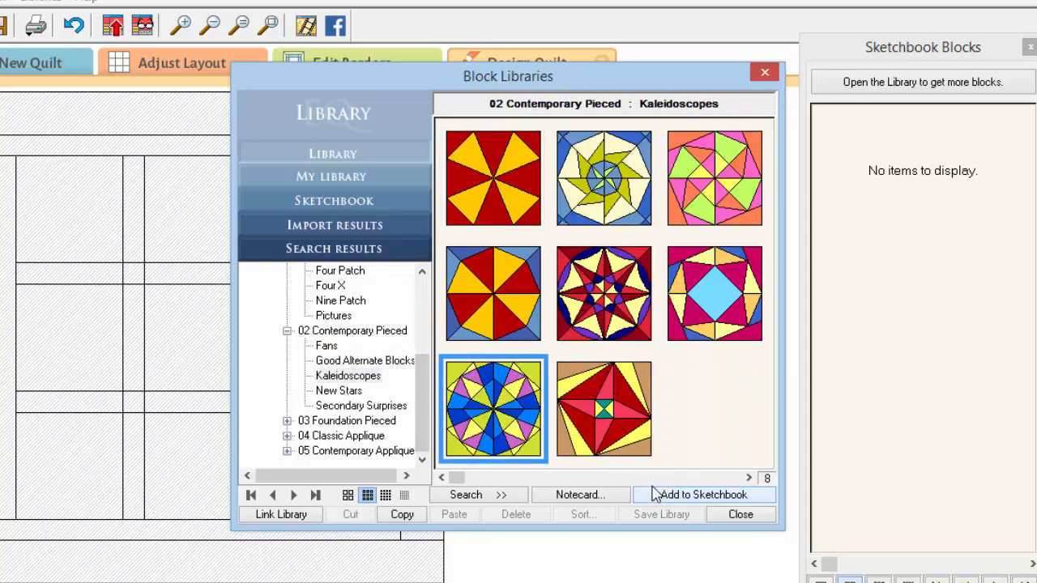
{"action": "left_click", "coordinate": [613, 212]}
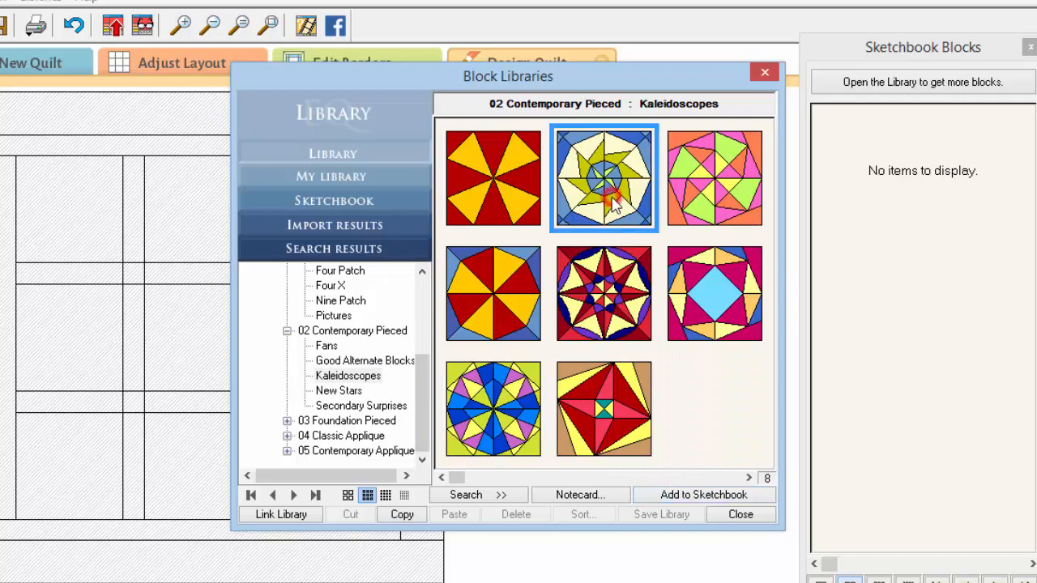
{"action": "left_click", "coordinate": [656, 495]}
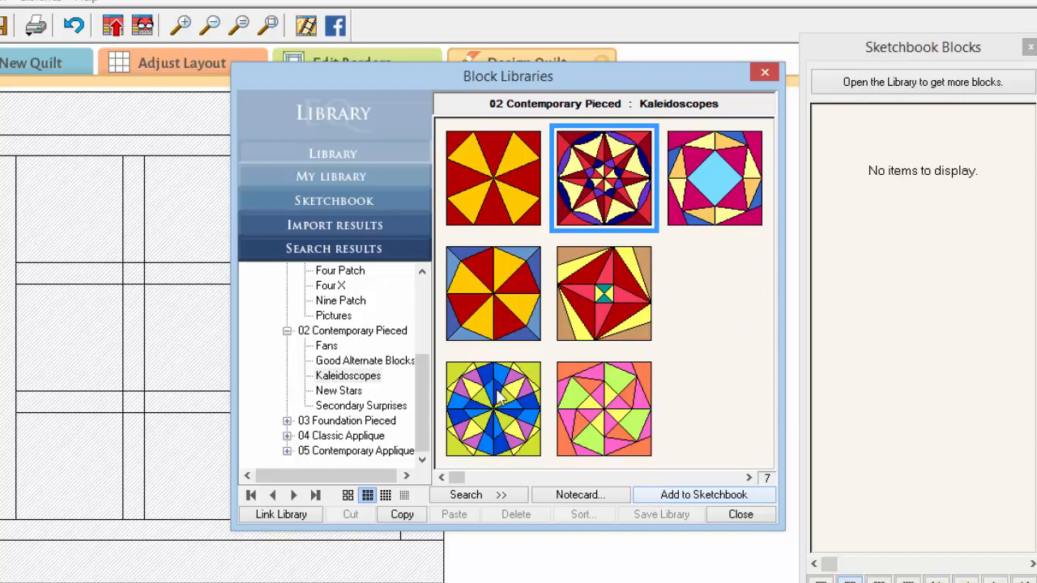
- Add all the Antique Mosaics blocks from 01 Classic Pieced to the sketchbook at once
{"action": "left_click", "coordinate": [428, 393]}
{"action": "left_click_drag", "start_coordinate": [428, 393], "coordinate": [433, 322]}
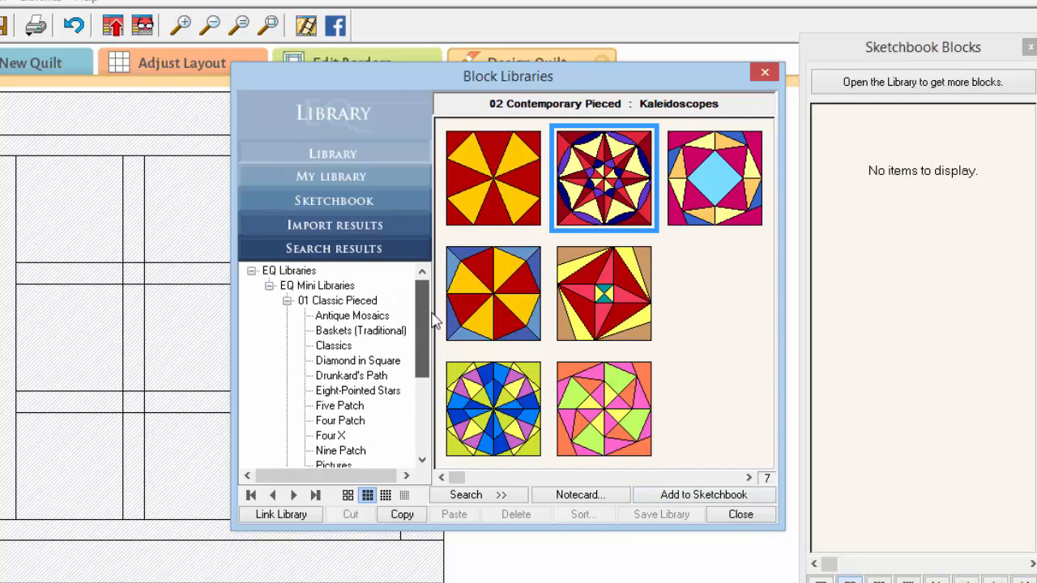
{"action": "left_click", "coordinate": [370, 315]}
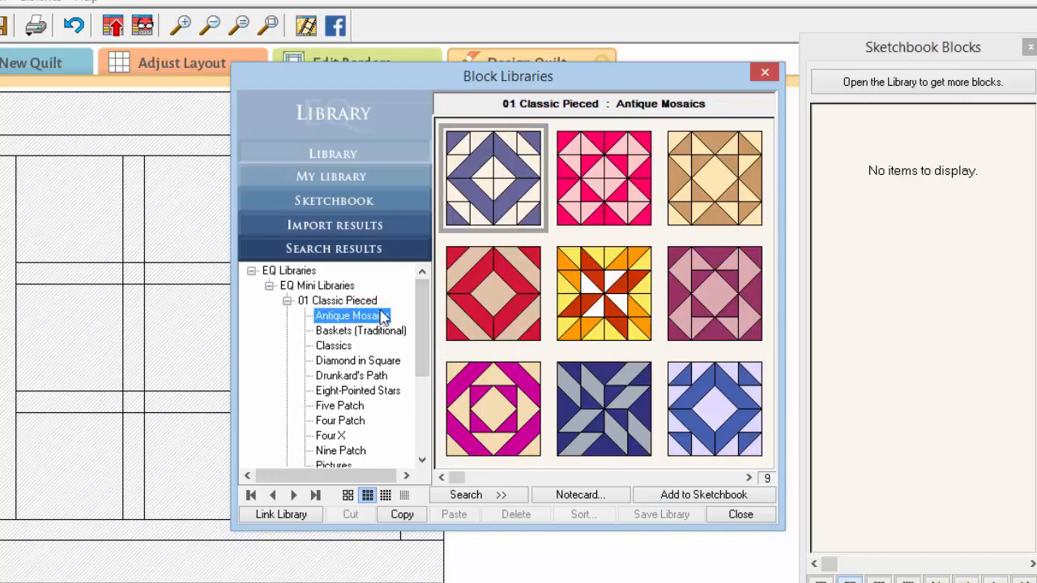
{"action": "left_click", "coordinate": [497, 211]}
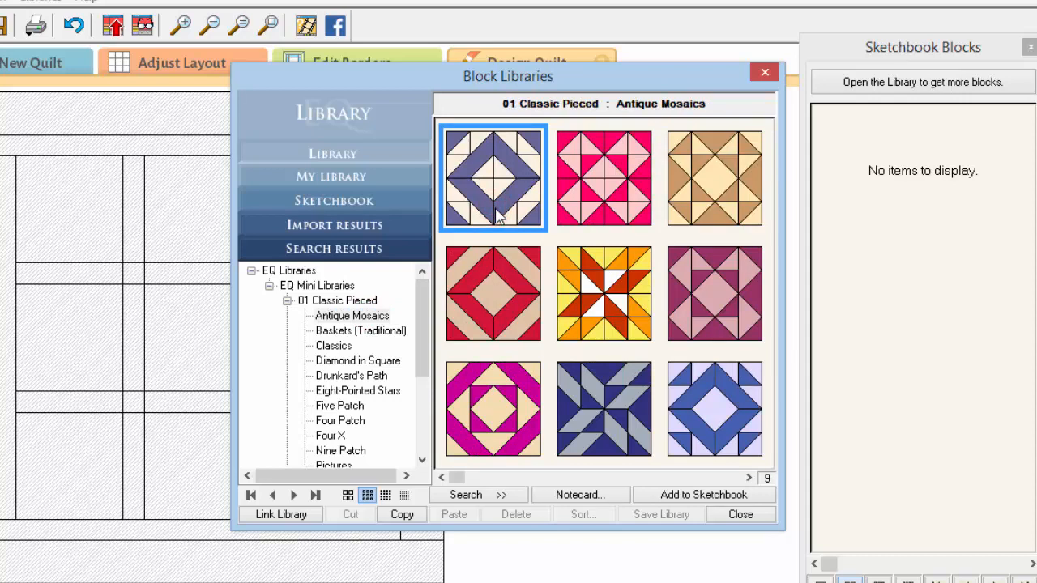
{"action": "key", "text": "ctrl+a"}
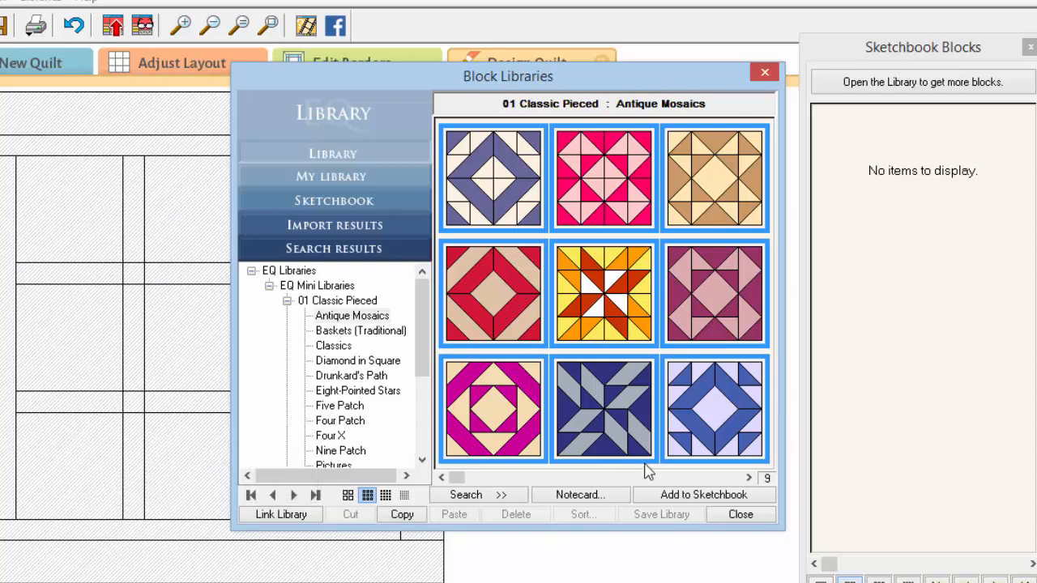
{"action": "left_click", "coordinate": [648, 498]}
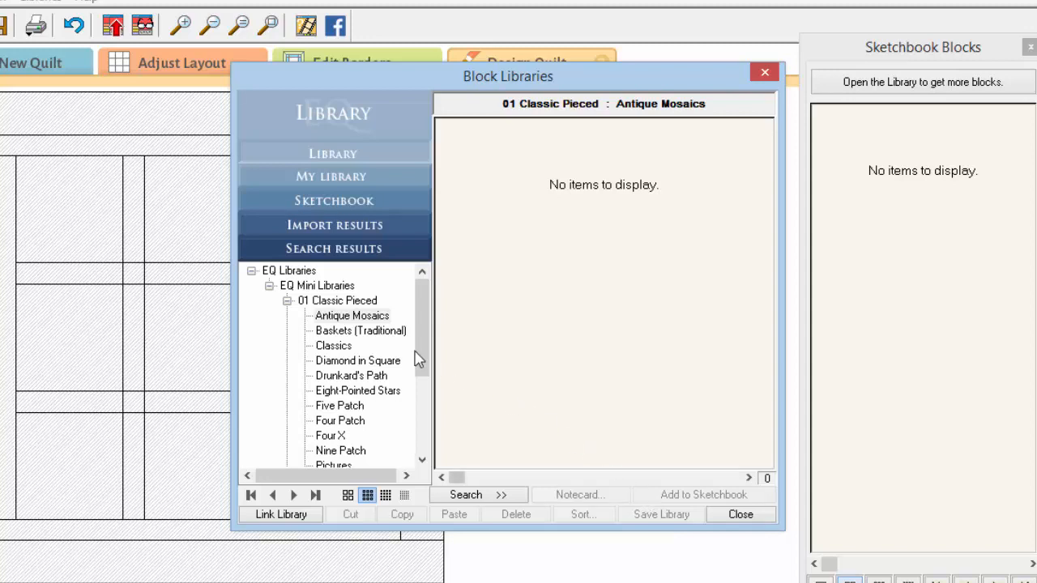
- Add the red and blue star from Classics and the pink basket from Baskets (Traditional) to the sketchbook, and close the library
{"action": "left_click", "coordinate": [339, 345]}
{"action": "left_click", "coordinate": [478, 391]}
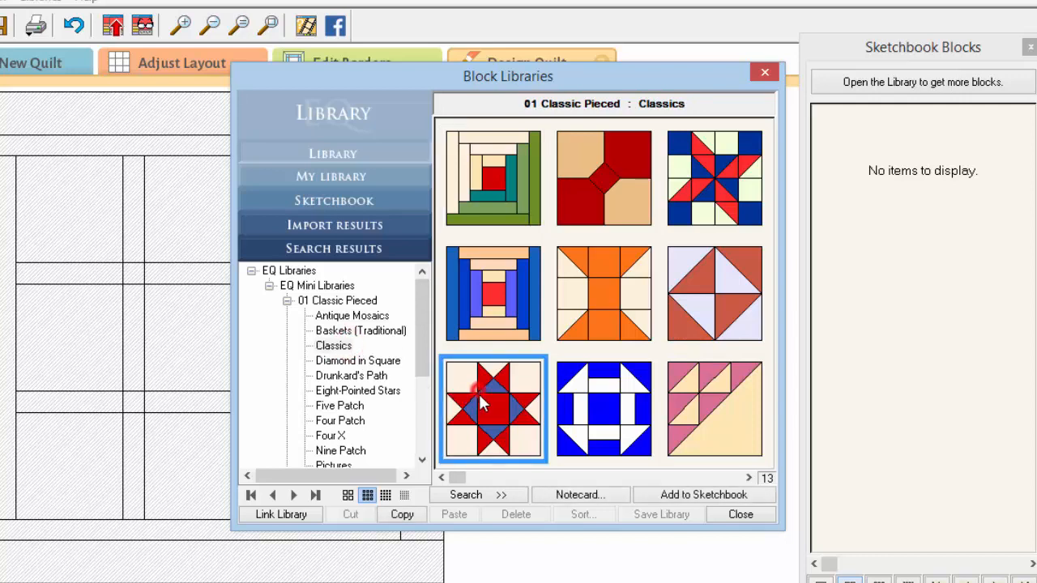
{"action": "left_click", "coordinate": [680, 493]}
{"action": "left_click", "coordinate": [390, 331]}
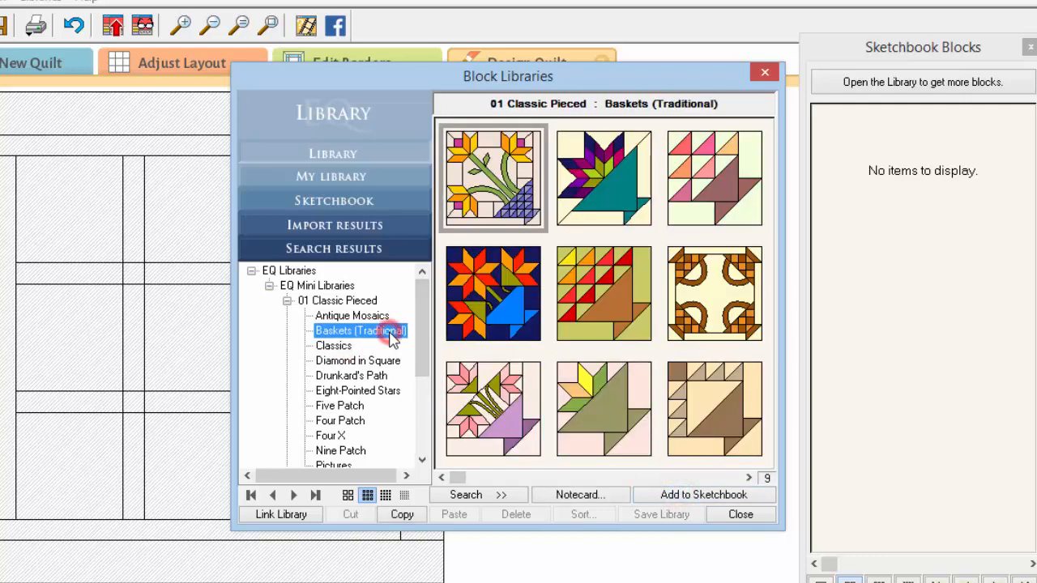
{"action": "left_click", "coordinate": [717, 183]}
{"action": "left_click", "coordinate": [692, 494]}
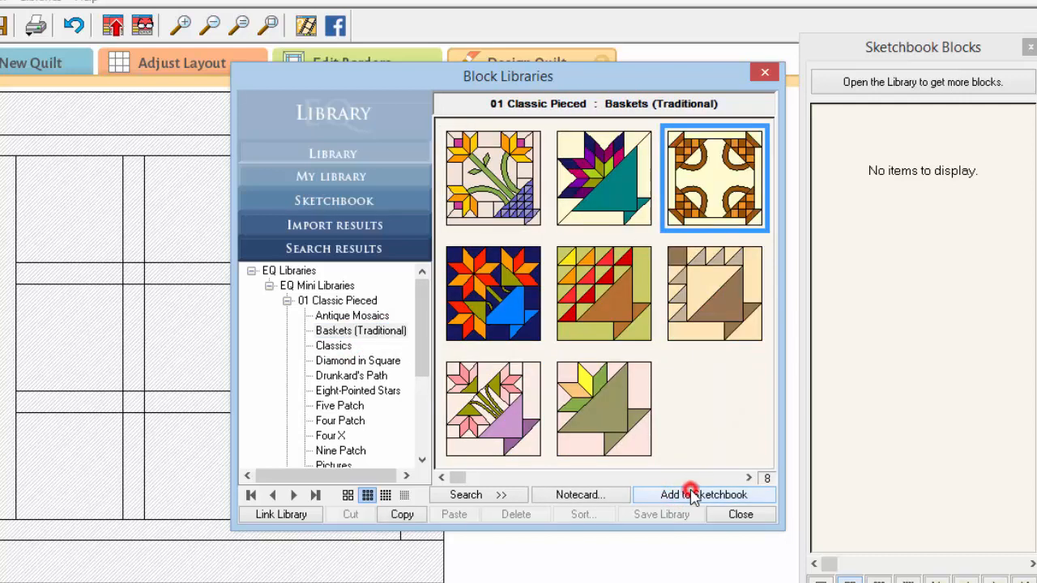
{"action": "left_click", "coordinate": [737, 513]}
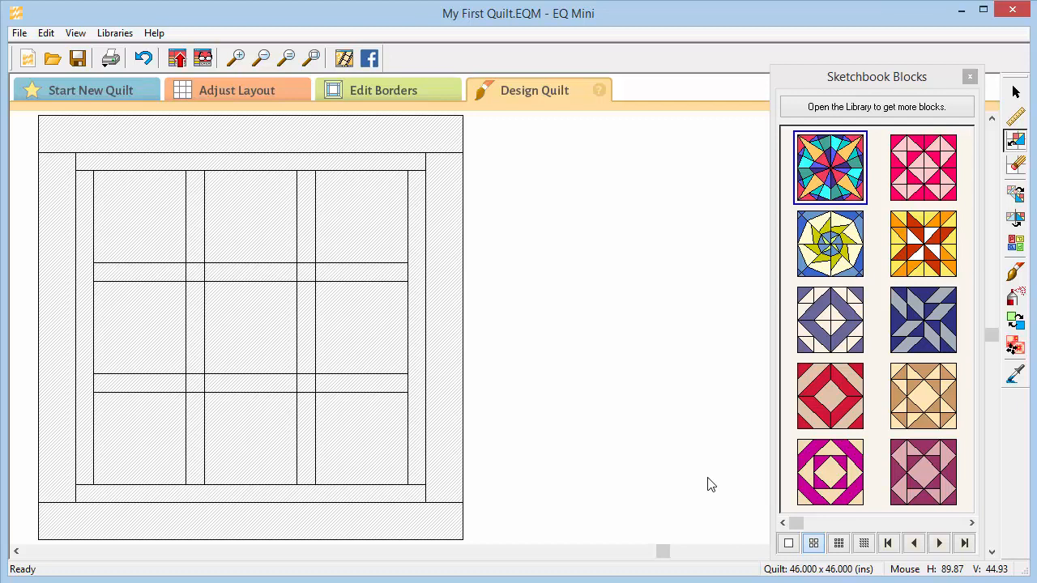
- Set the multicolored Kaleidoscopes block in the quilt's upper-right block space, and replace it with the pink Antique Mosaics block
{"action": "mouse_move", "coordinate": [819, 174]}
{"action": "left_mouse_down"}
{"action": "mouse_move", "coordinate": [537, 174]}
{"action": "mouse_move", "coordinate": [382, 199]}
{"action": "left_mouse_up"}
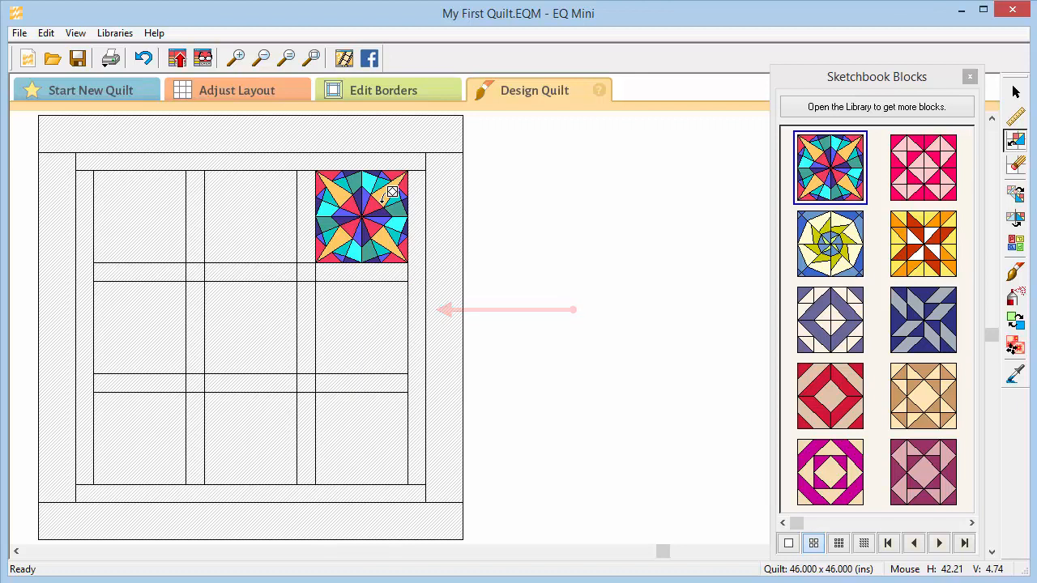
{"action": "left_click", "coordinate": [911, 174]}
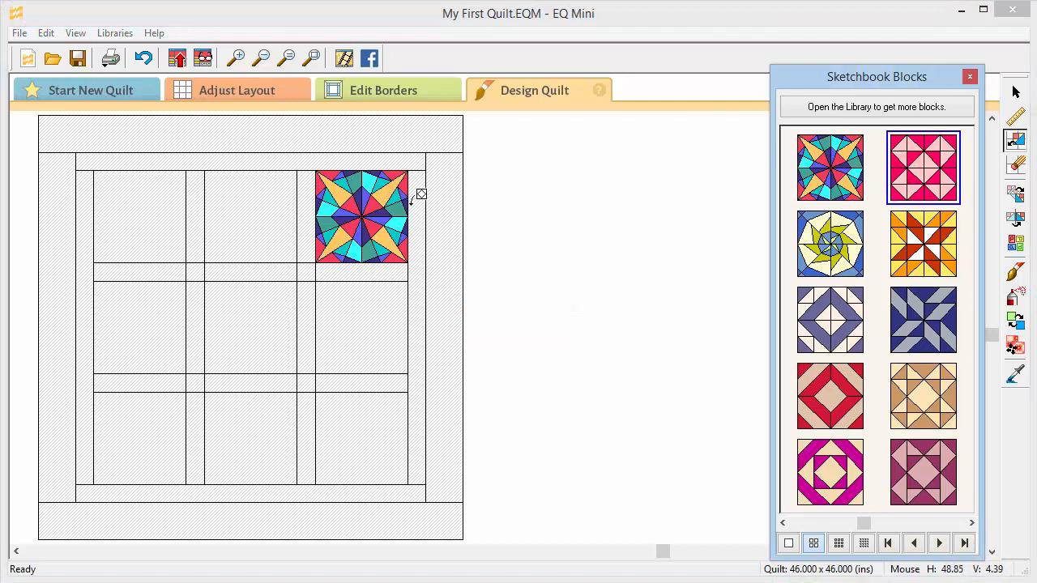
{"action": "left_click", "coordinate": [377, 207]}
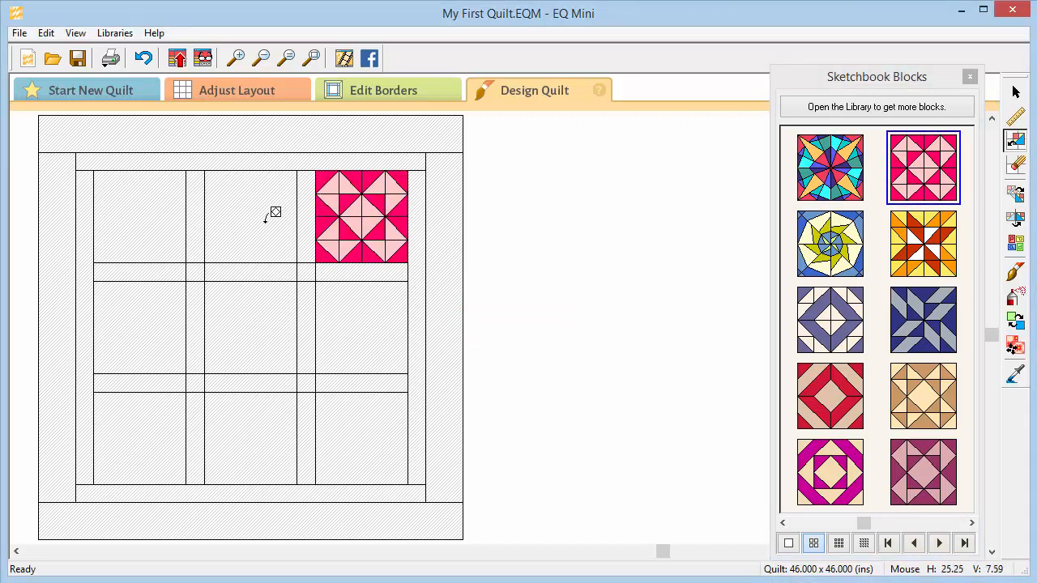
- Fill all nine block spaces with the pink Antique Mosaics block, and set the pink basket block in the alternate spaces
{"action": "key", "text": "ctrl"}
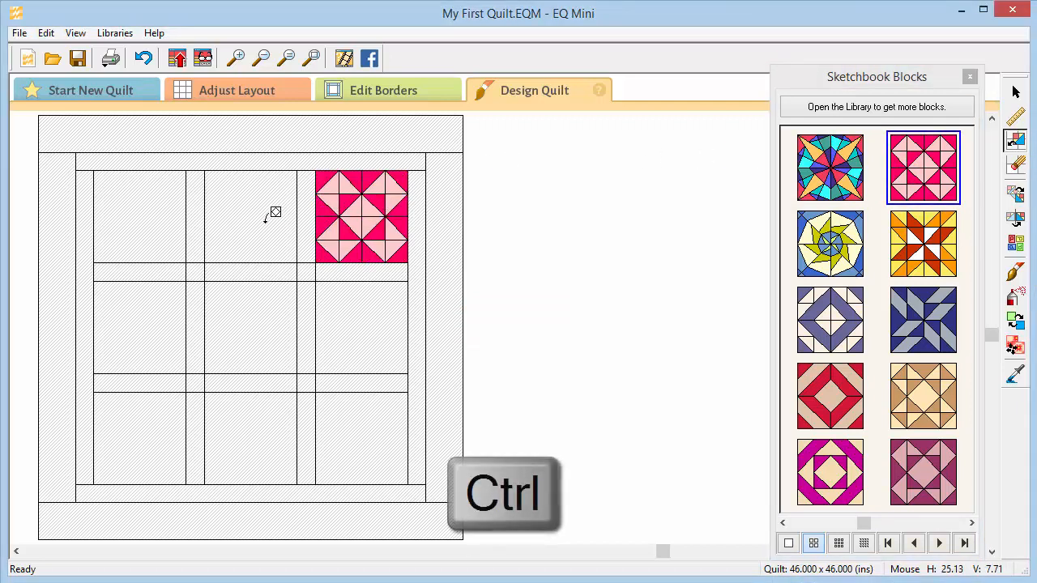
{"action": "left_click", "coordinate": [266, 221], "text": "ctrl"}
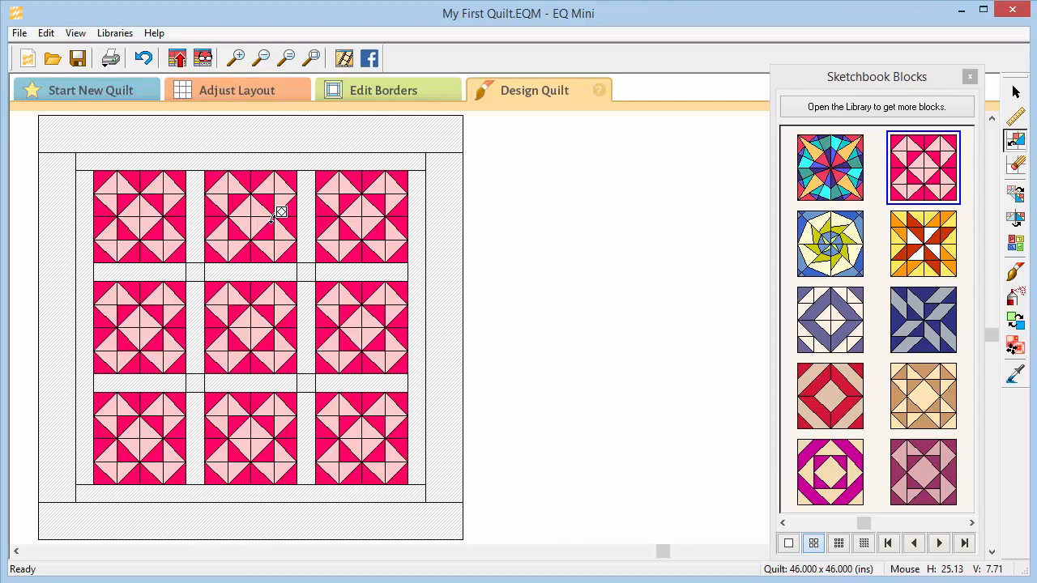
{"action": "left_click", "coordinate": [919, 522]}
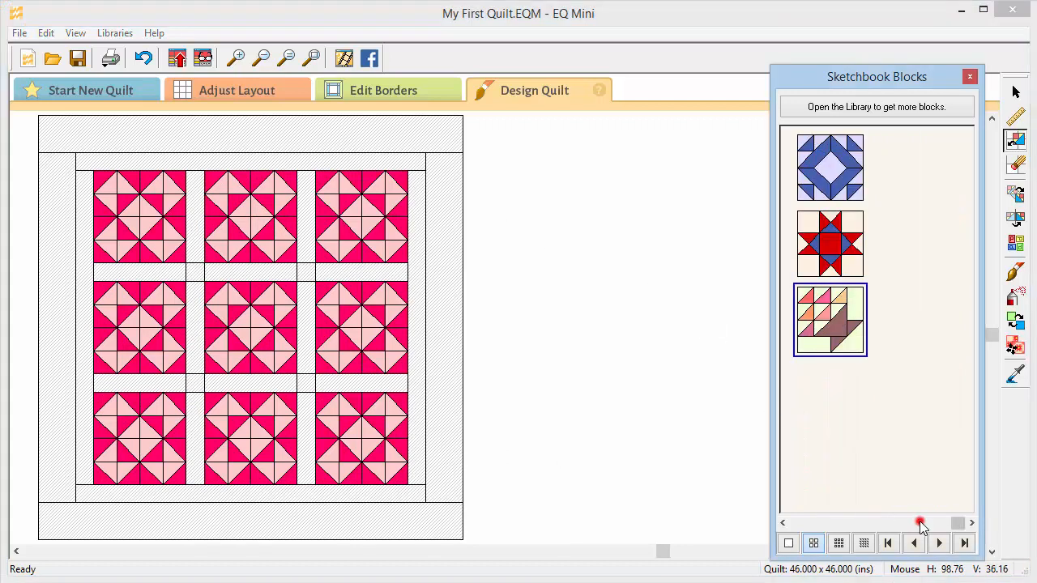
{"action": "left_click", "coordinate": [846, 322]}
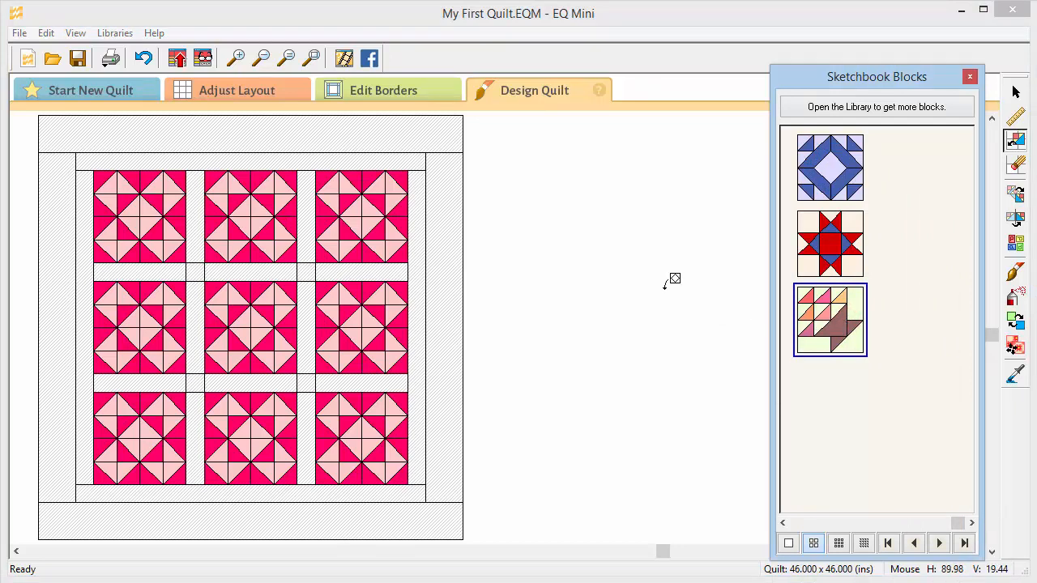
{"action": "left_click", "coordinate": [273, 221], "text": "alt"}
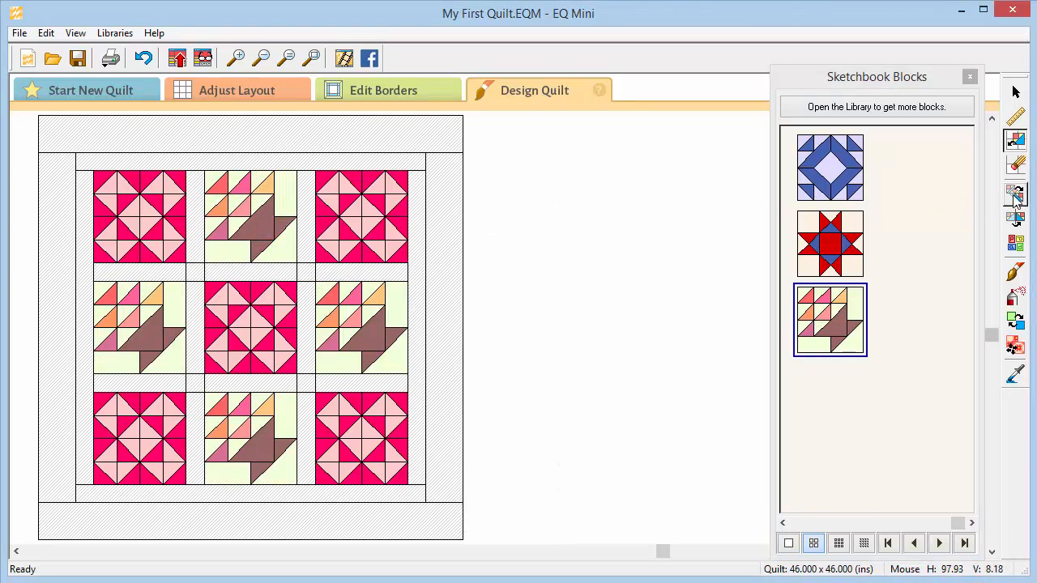
- Rotate the basket block in the middle of the quilt's upper row through a full turn in 90-degree steps
{"action": "left_click", "coordinate": [1015, 193]}
{"action": "left_click", "coordinate": [253, 198]}
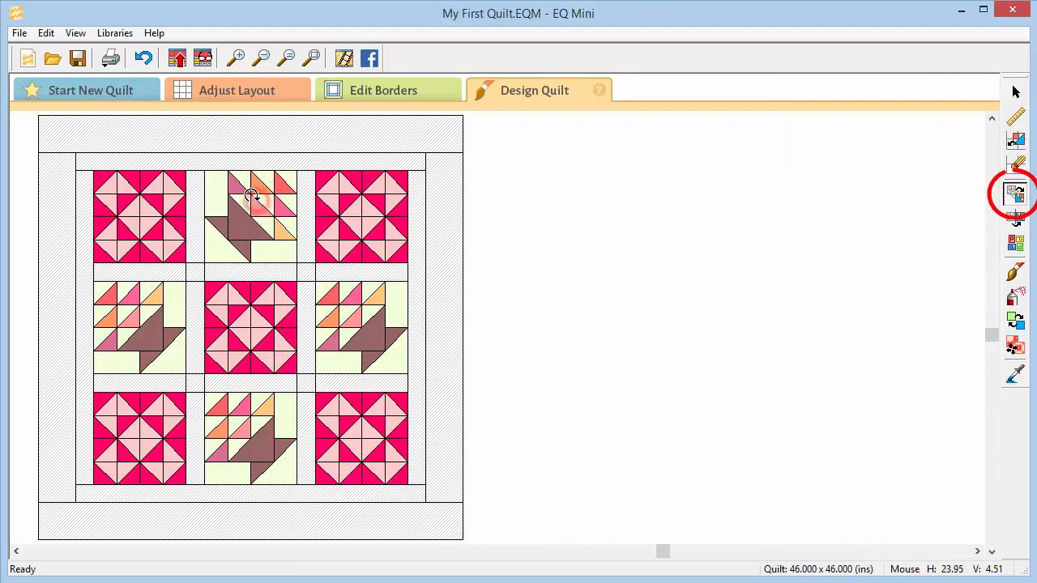
{"action": "left_click", "coordinate": [251, 194]}
{"action": "left_click", "coordinate": [251, 195]}
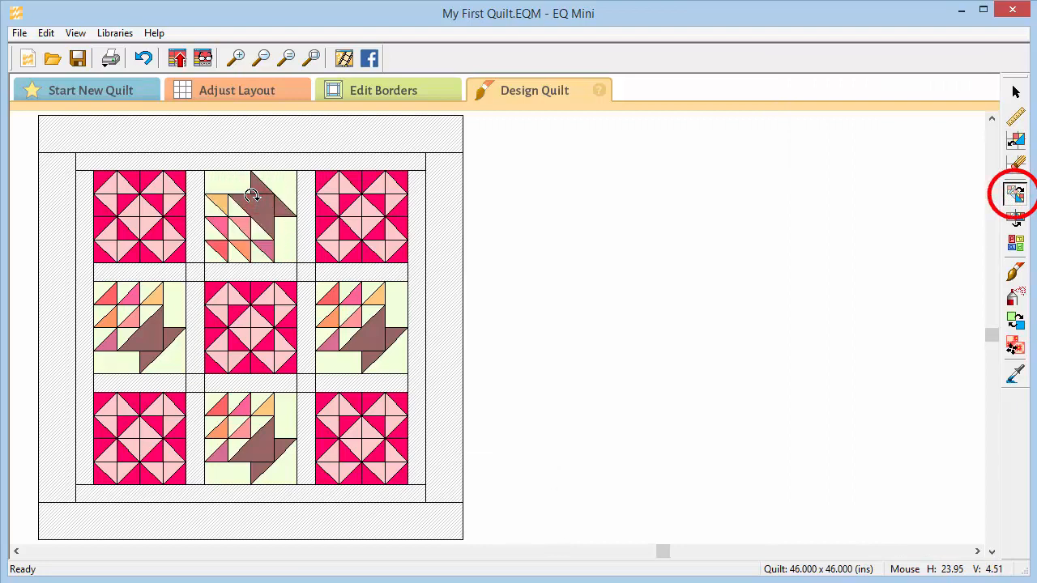
{"action": "left_click", "coordinate": [251, 195]}
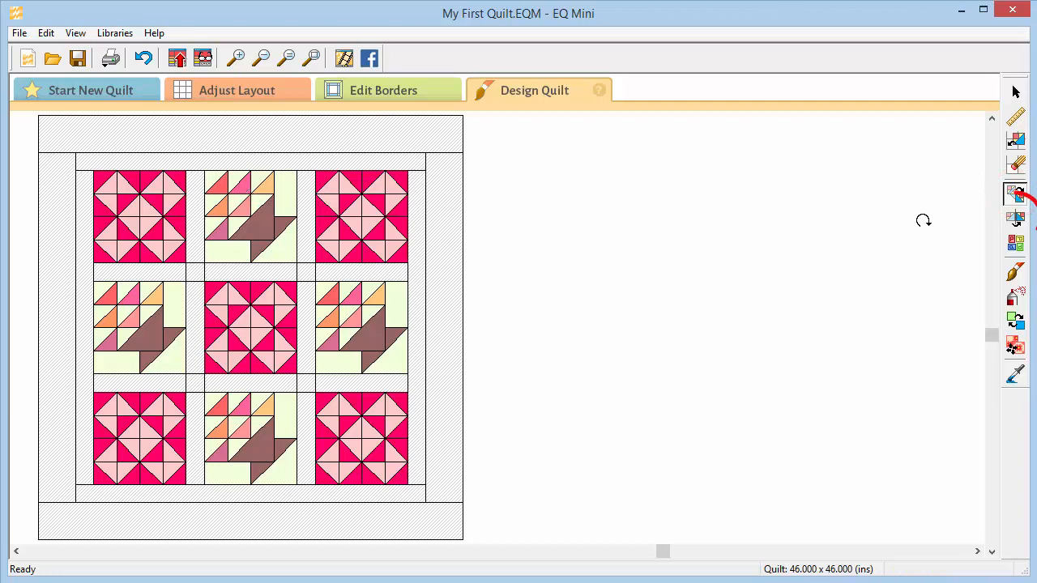
- Flip the basket block in the middle of the quilt's upper row sideways and back again
{"action": "left_click", "coordinate": [1014, 217]}
{"action": "left_click", "coordinate": [256, 217]}
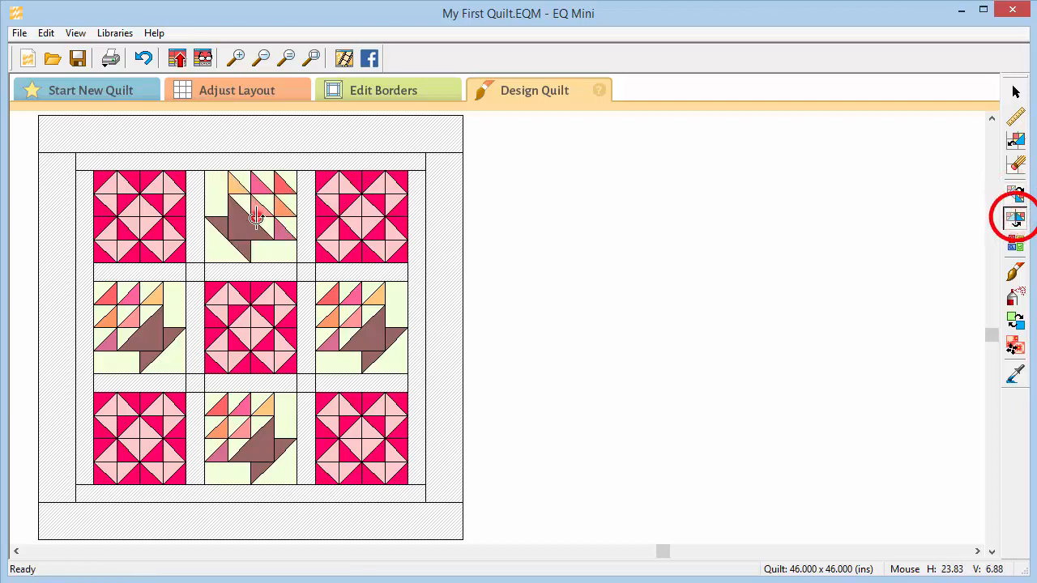
{"action": "left_click", "coordinate": [255, 217]}
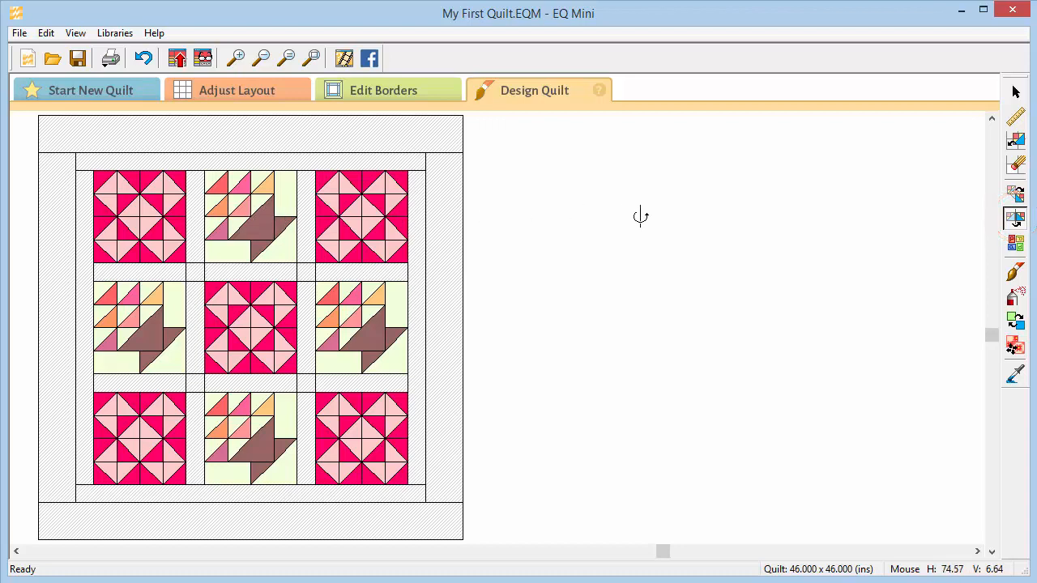
- Replace all the basket blocks with the orange and yellow Antique Mosaics star block, and add the quilt to the project sketchbook
{"action": "left_click", "coordinate": [1015, 140]}
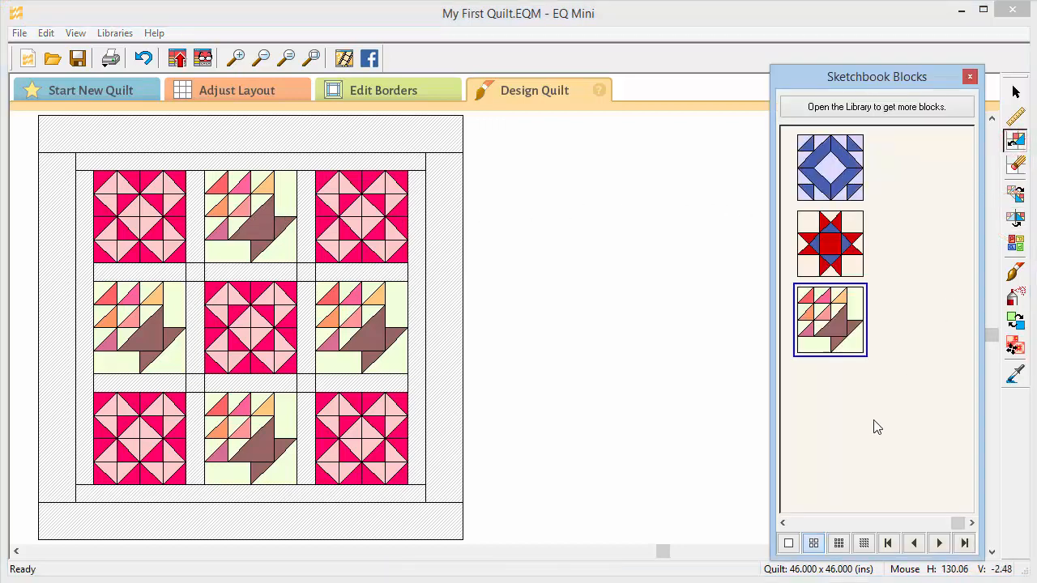
{"action": "left_click", "coordinate": [828, 523]}
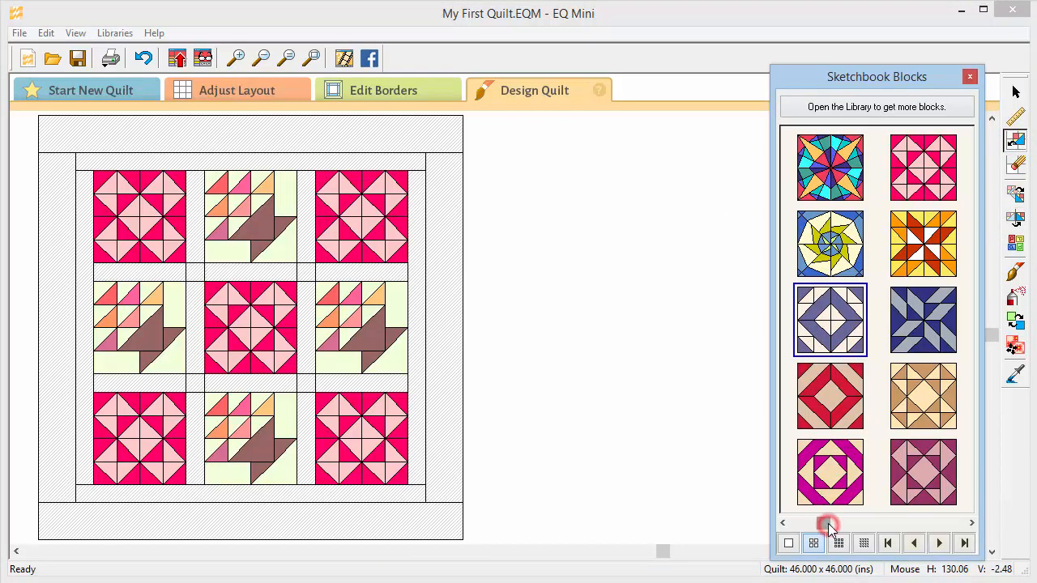
{"action": "left_click", "coordinate": [918, 264]}
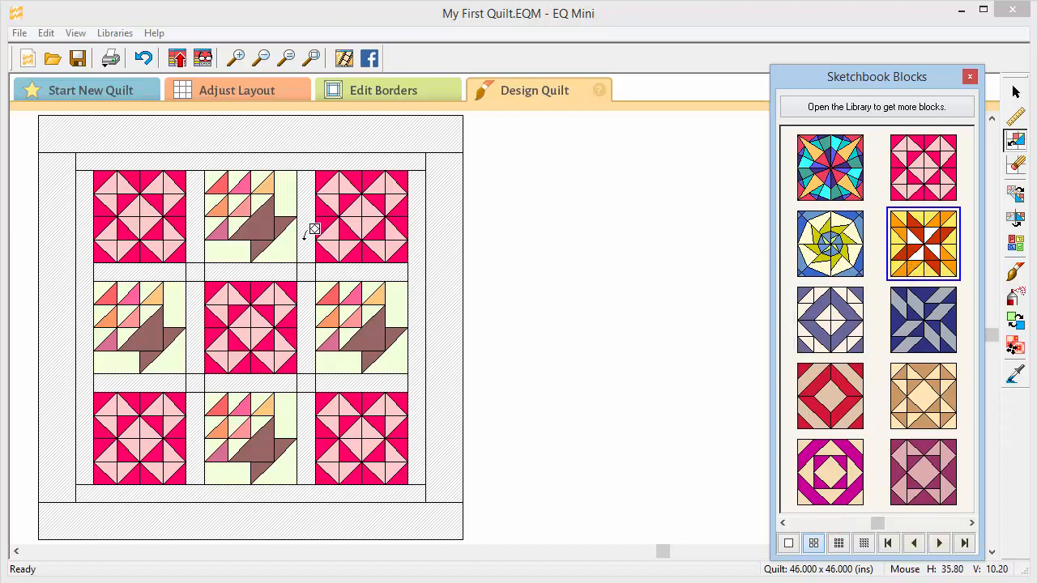
{"action": "left_click", "coordinate": [252, 233], "text": "ctrl"}
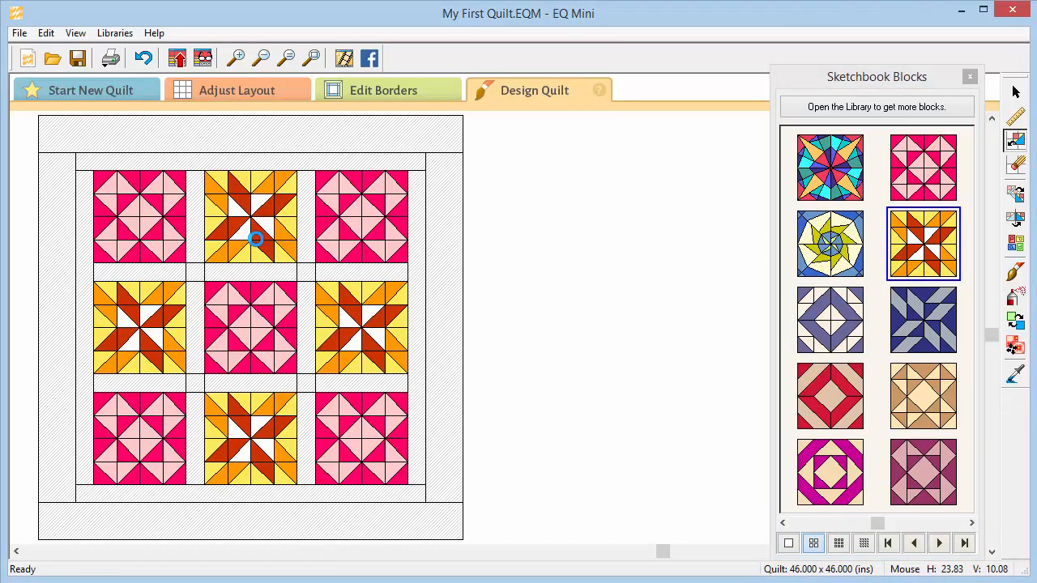
{"action": "left_click", "coordinate": [179, 61]}
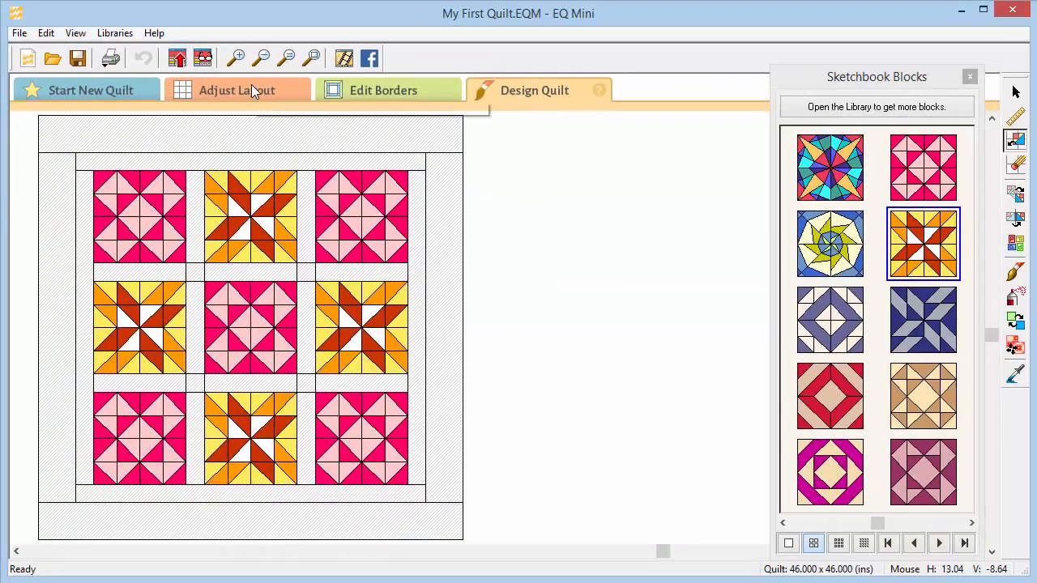
- In the quilt layout, set the finished block size to 12.000 and keep the sashing width and height equal at 0.000
{"action": "left_click", "coordinate": [356, 71]}
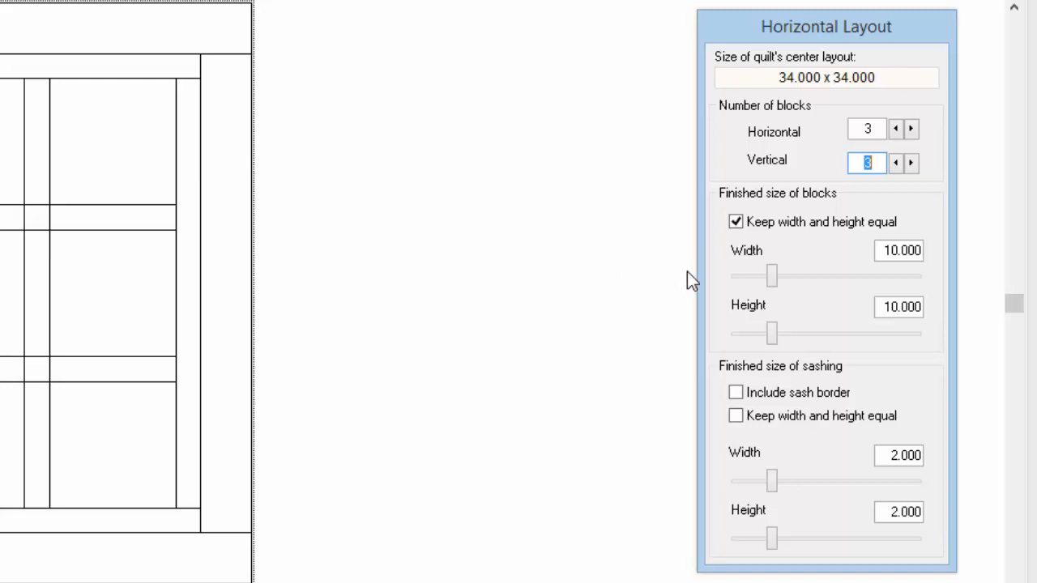
{"action": "left_click_drag", "start_coordinate": [779, 276], "coordinate": [785, 280]}
{"action": "left_click", "coordinate": [750, 280]}
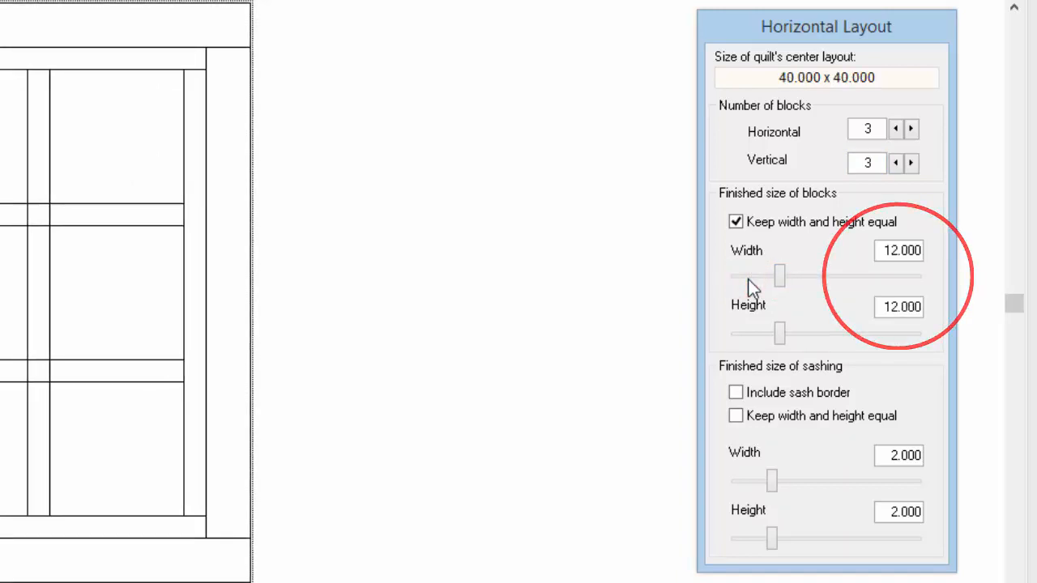
{"action": "left_click", "coordinate": [734, 417]}
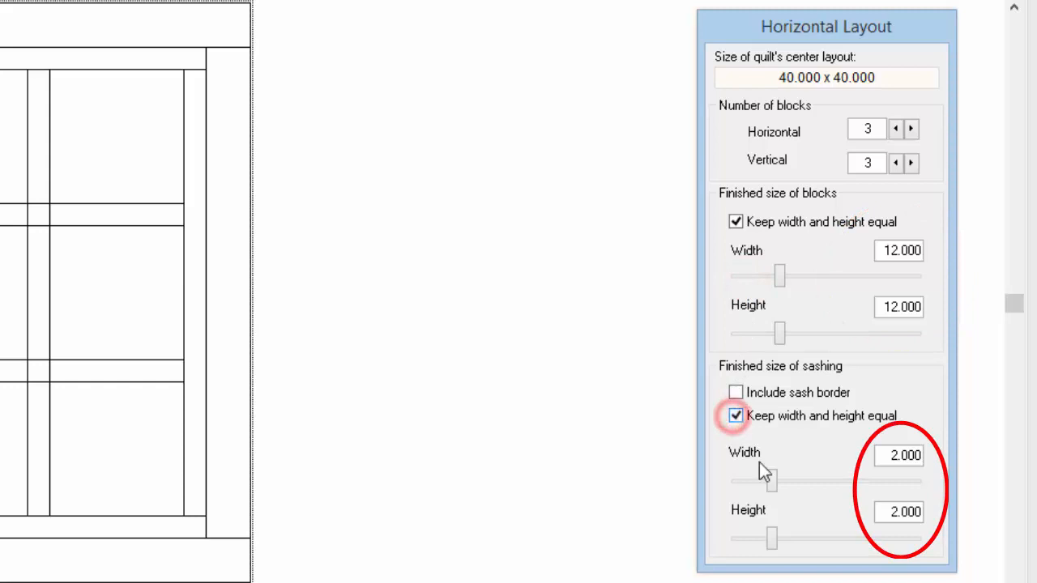
{"action": "left_click_drag", "start_coordinate": [768, 479], "coordinate": [720, 478]}
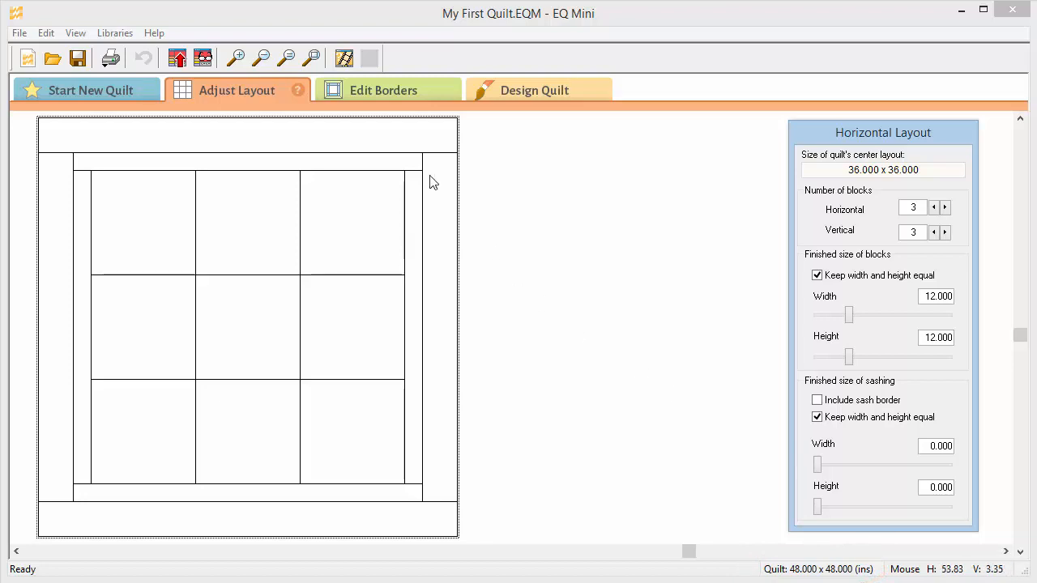
- Add a third border with the Mitered style and a width of 0.250 on all sides, and add the quilt to the sketchbook
{"action": "left_click", "coordinate": [416, 87]}
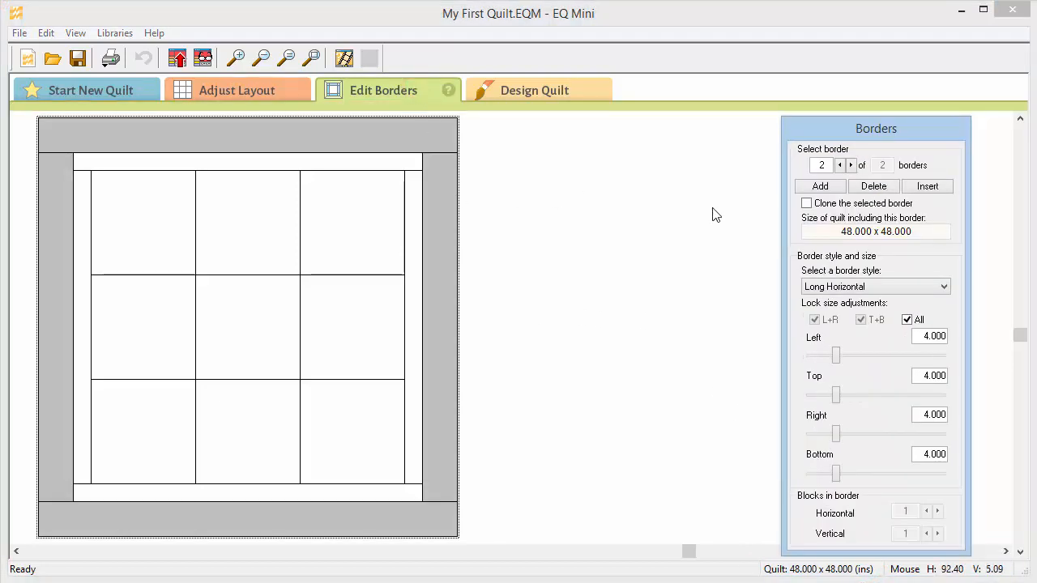
{"action": "left_click", "coordinate": [820, 186]}
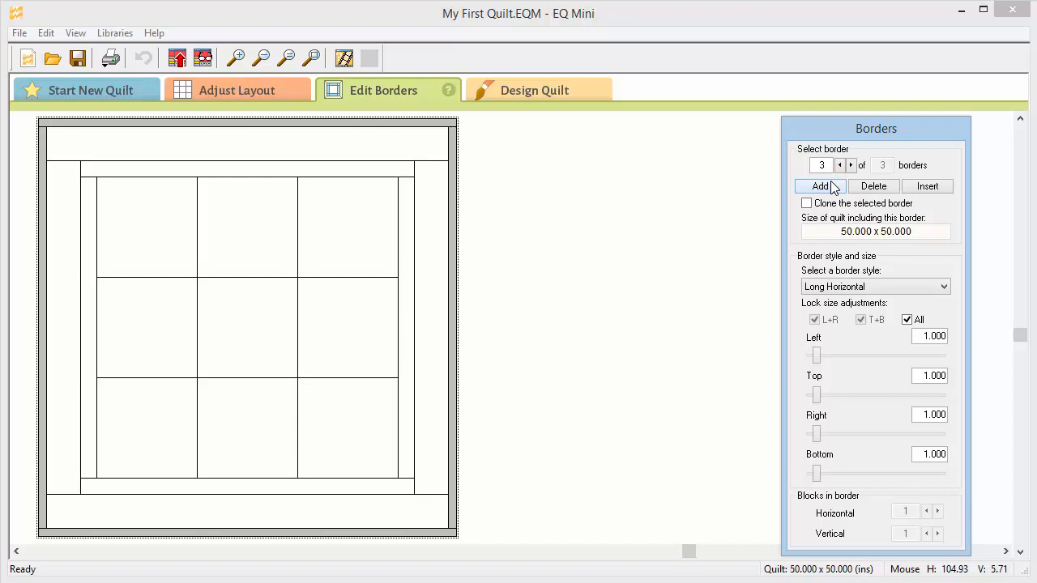
{"action": "left_click", "coordinate": [832, 283]}
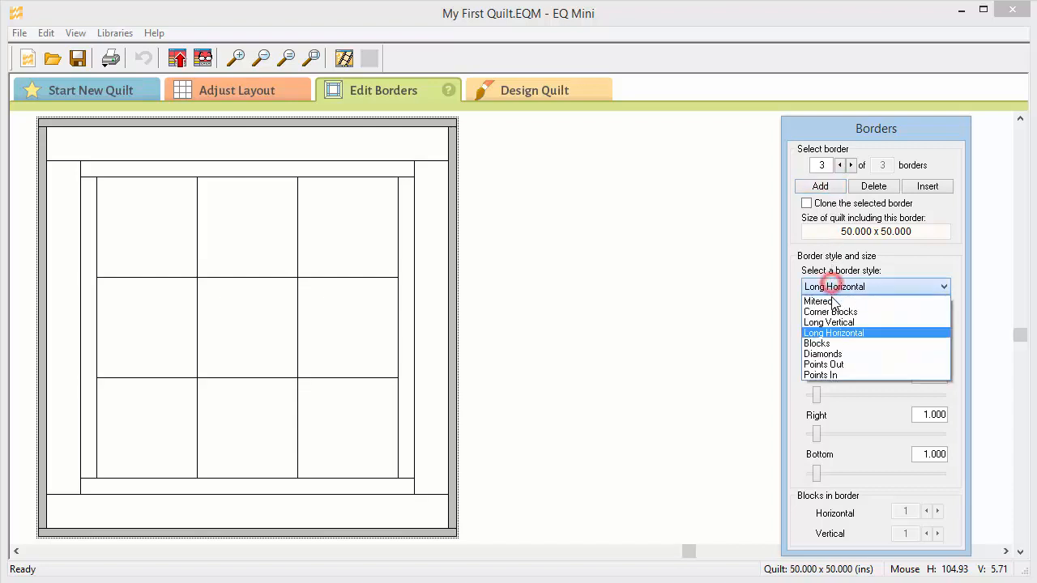
{"action": "left_click", "coordinate": [834, 302]}
{"action": "left_click_drag", "start_coordinate": [815, 354], "coordinate": [812, 357]}
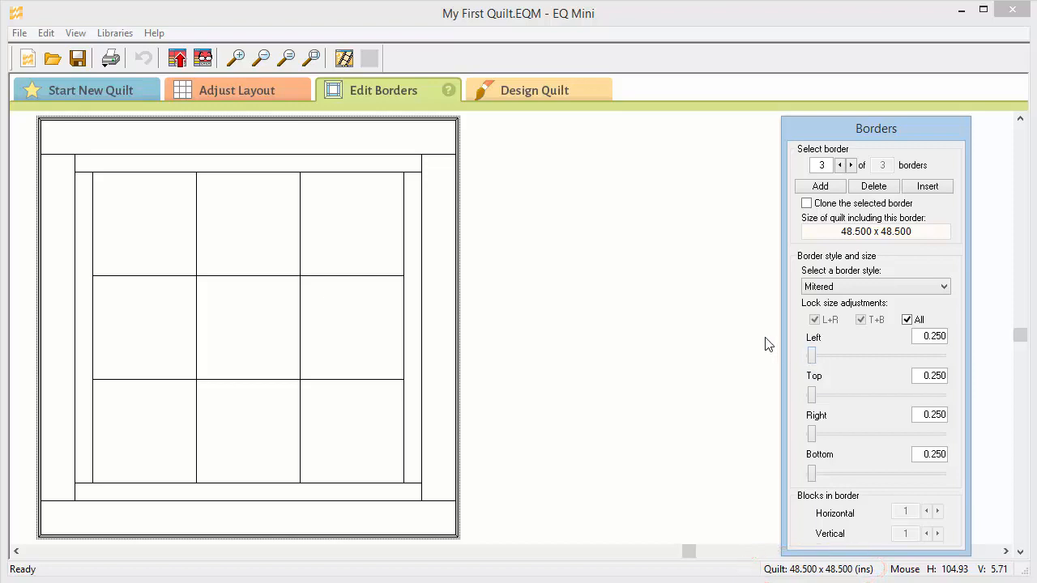
{"action": "left_click", "coordinate": [176, 60]}
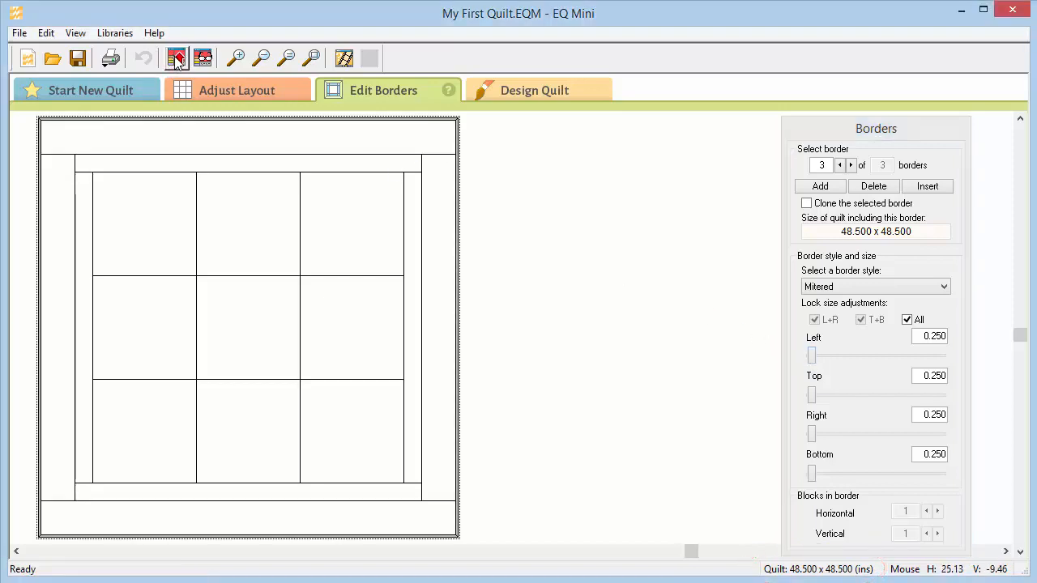